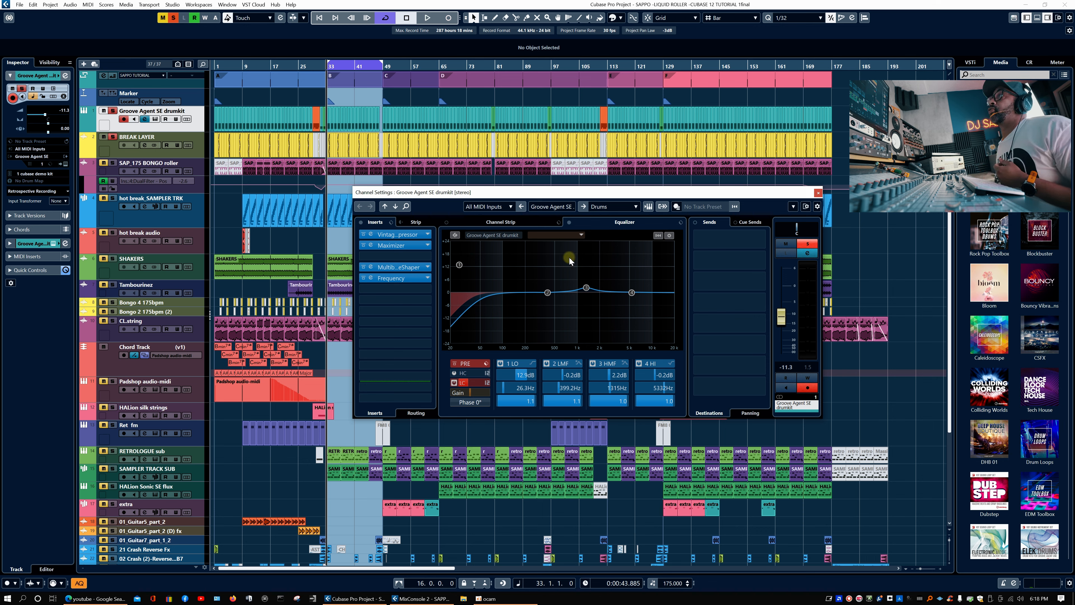
Step: Set BREAK LAYER as the comparison channel in the Groove Agent SE drumkit's equalizer and play the loop to compare their spectra
click(580, 235)
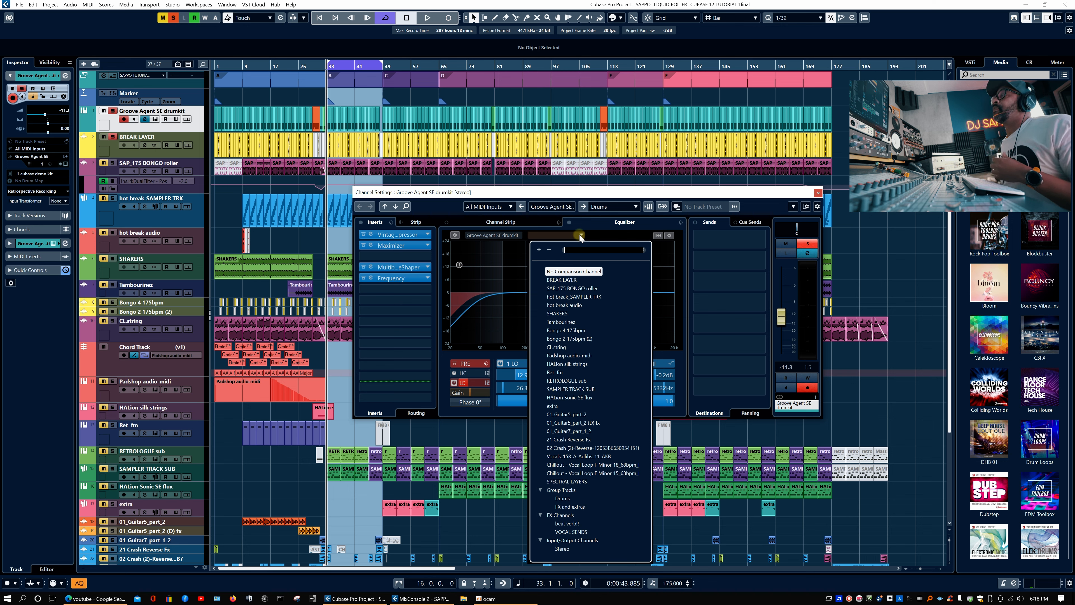
click(572, 197)
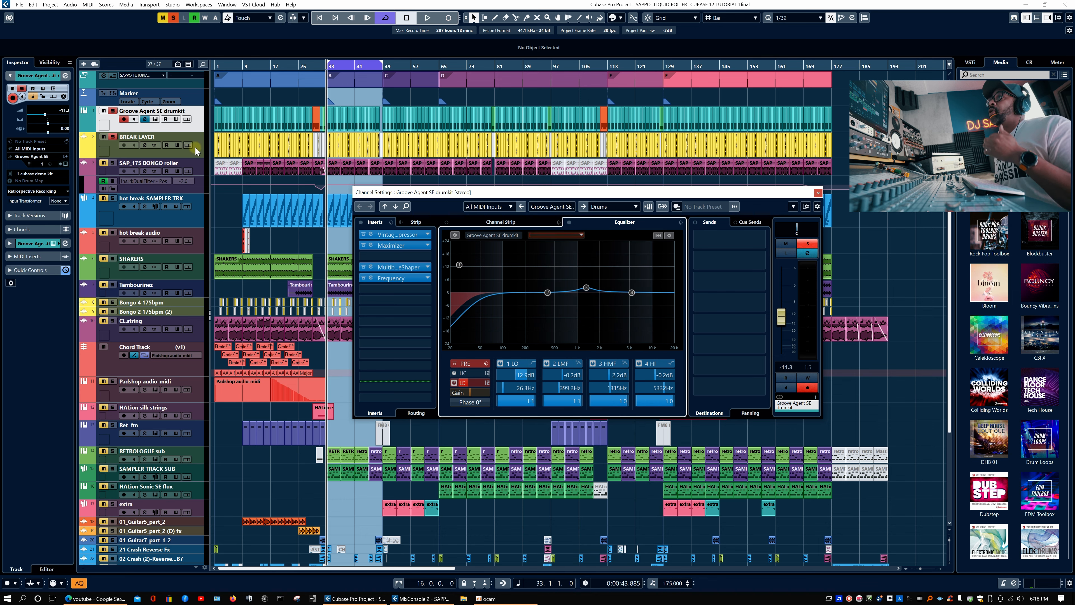
click(582, 235)
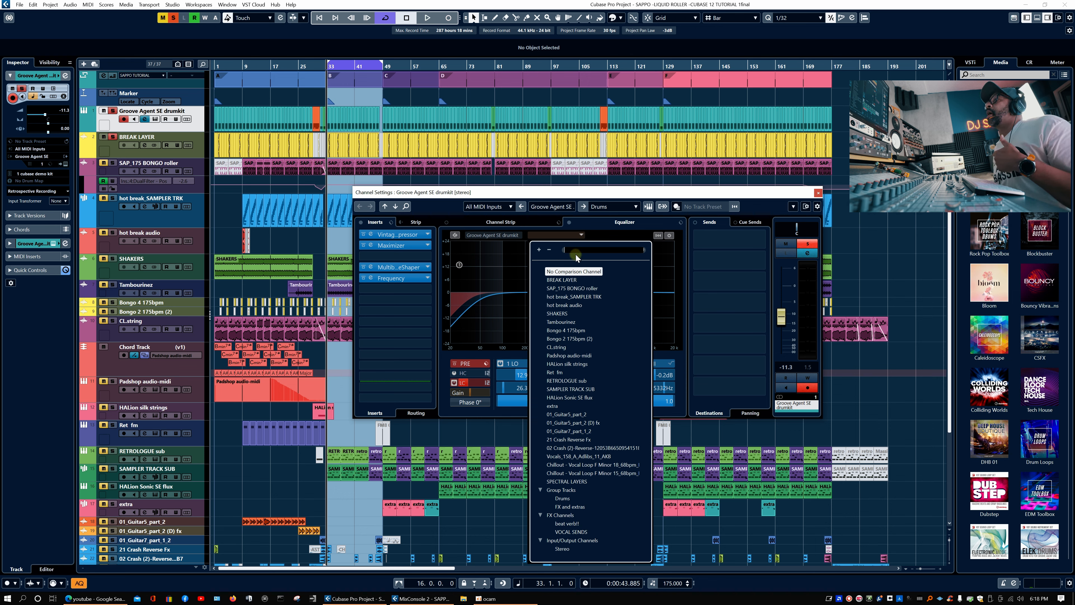
click(571, 279)
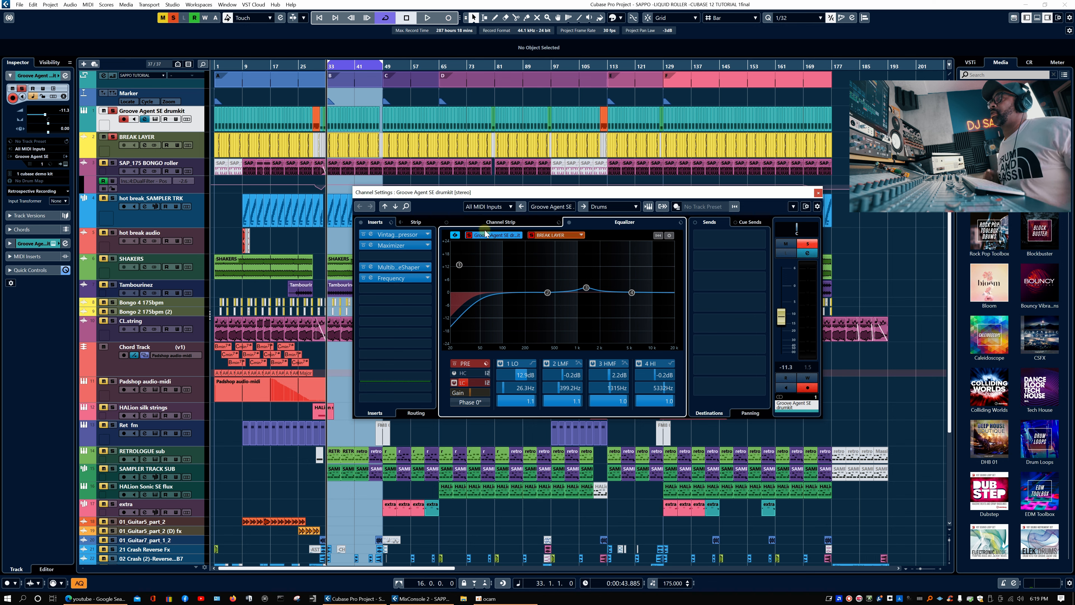
key(space)
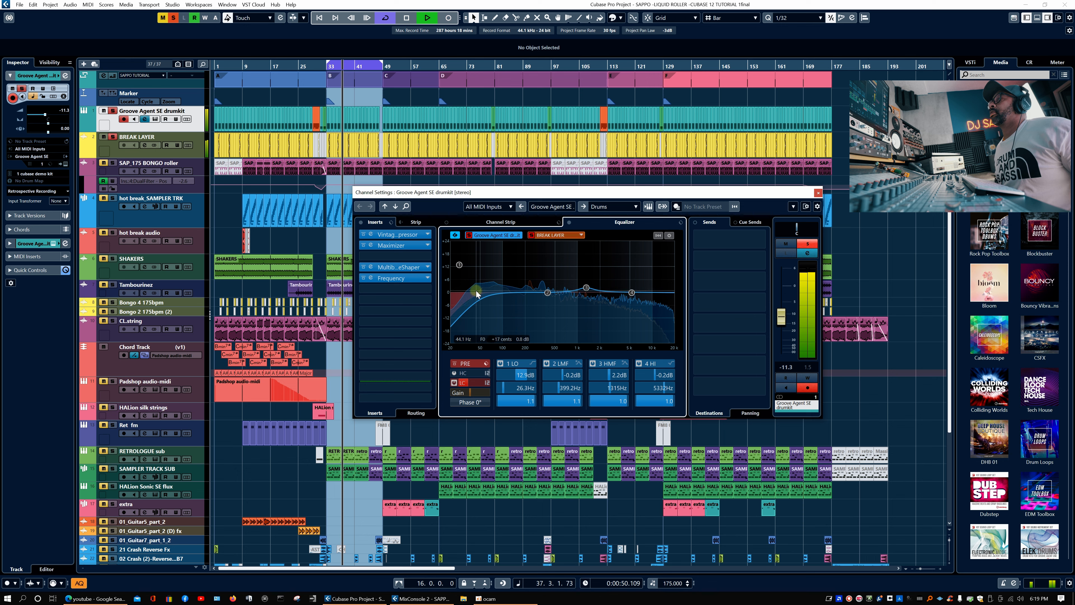
key(space)
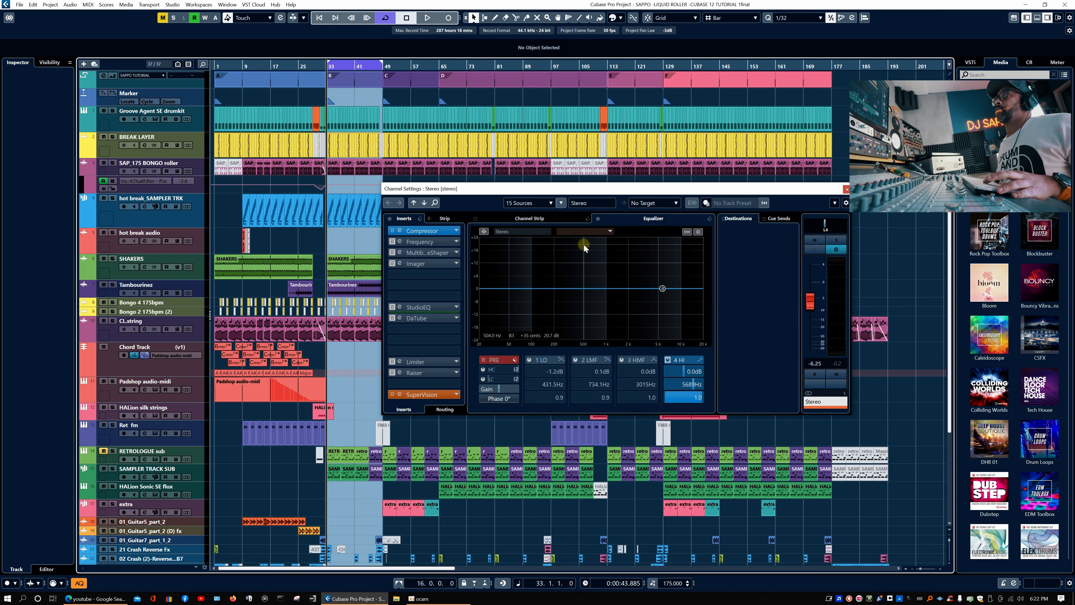
Step: Open the Compressor on the Stereo output, lower its threshold to about -5.6 dB during playback, and toggle its bypass
click(399, 232)
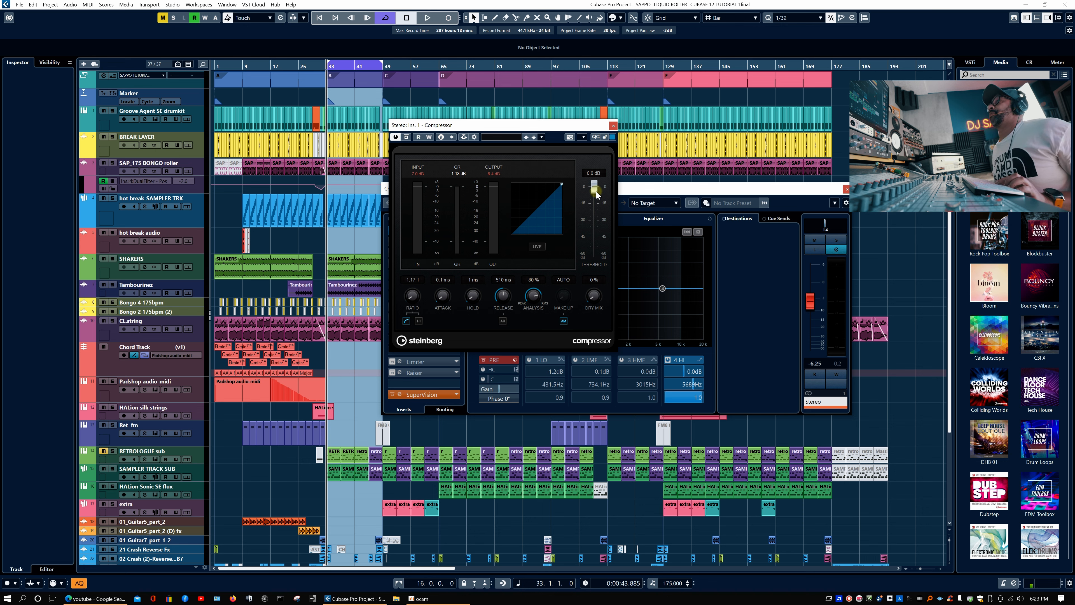
key(space)
mouse_move(597, 194)
mouse_down()
mouse_move(595, 258)
mouse_move(594, 195)
mouse_up()
key(space)
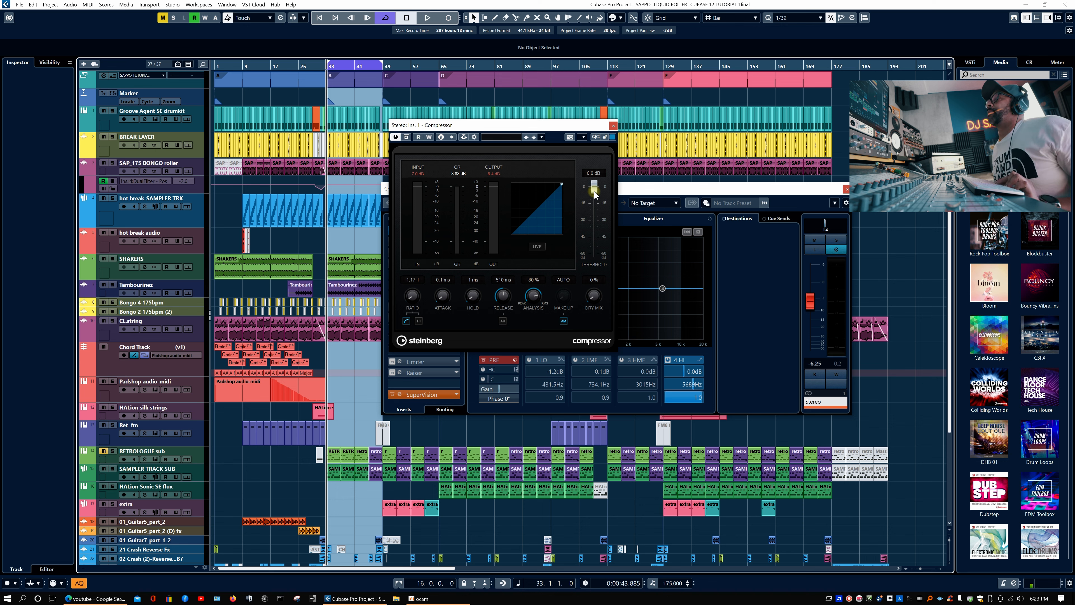
key(space)
drag(595, 193, 595, 200)
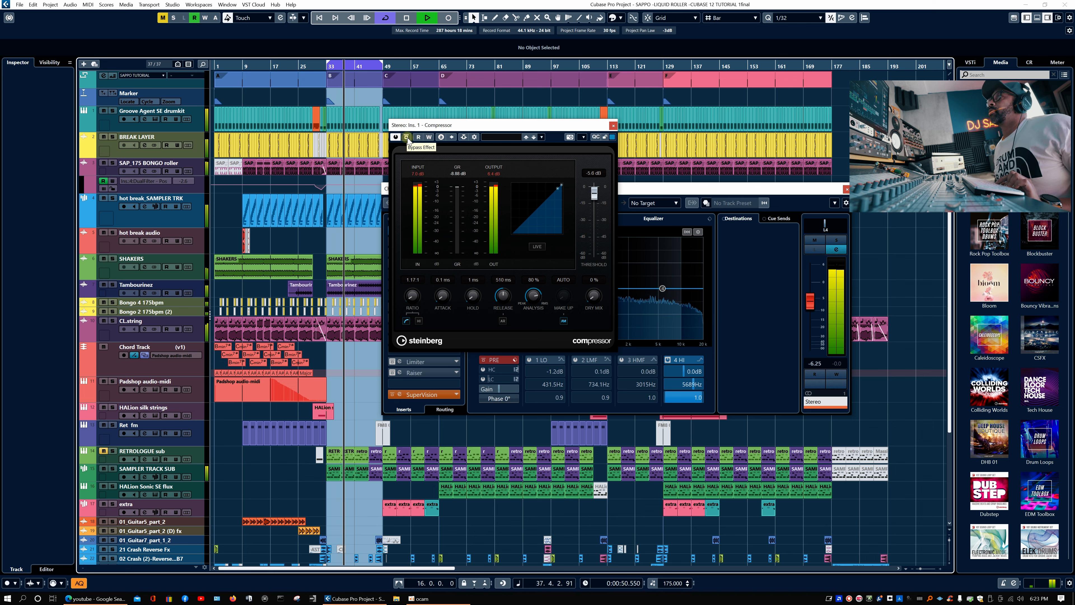
key(space)
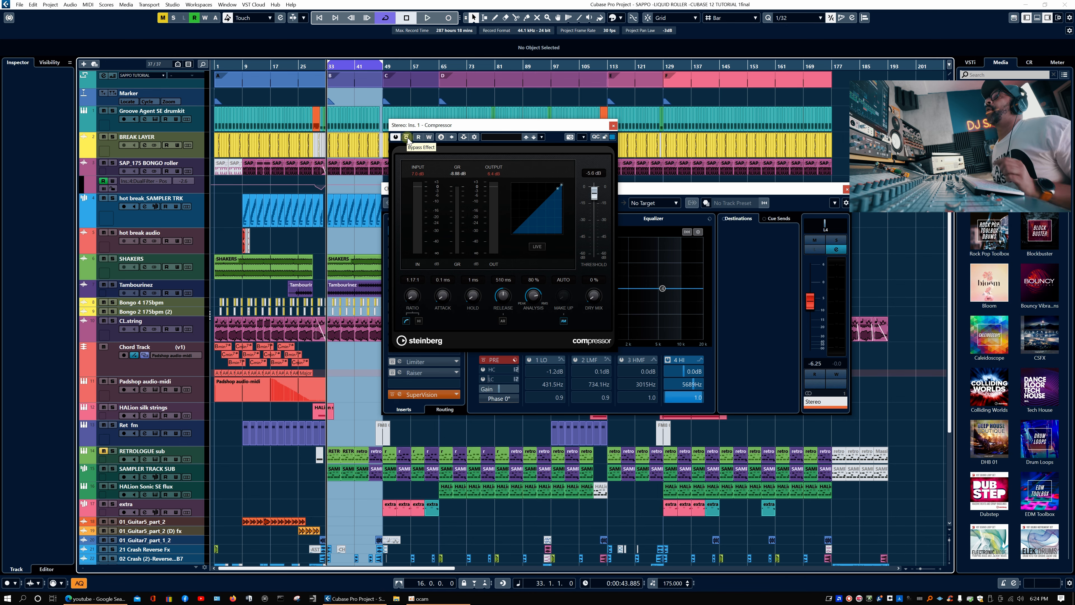
click(406, 137)
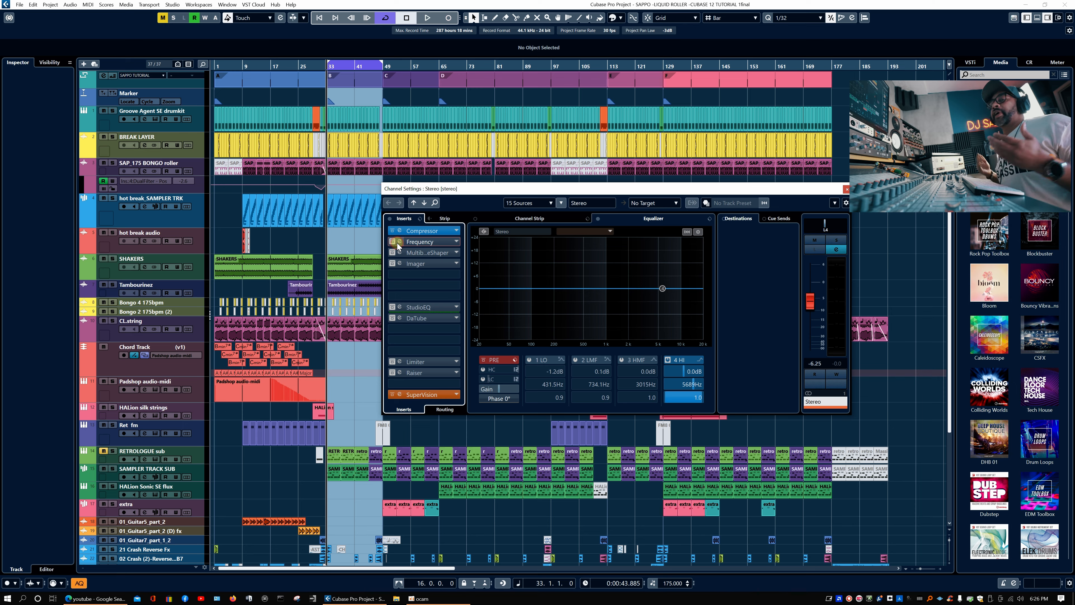
Step: Open the Frequency EQ in the Stereo output's second insert and switch its display to the single-band view and back
click(399, 244)
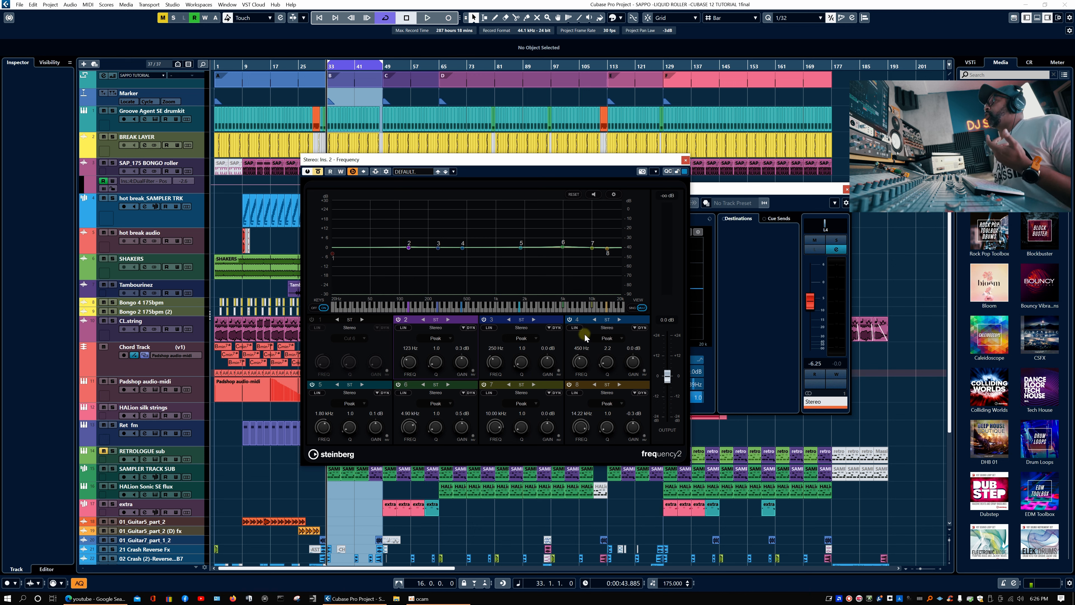
click(633, 308)
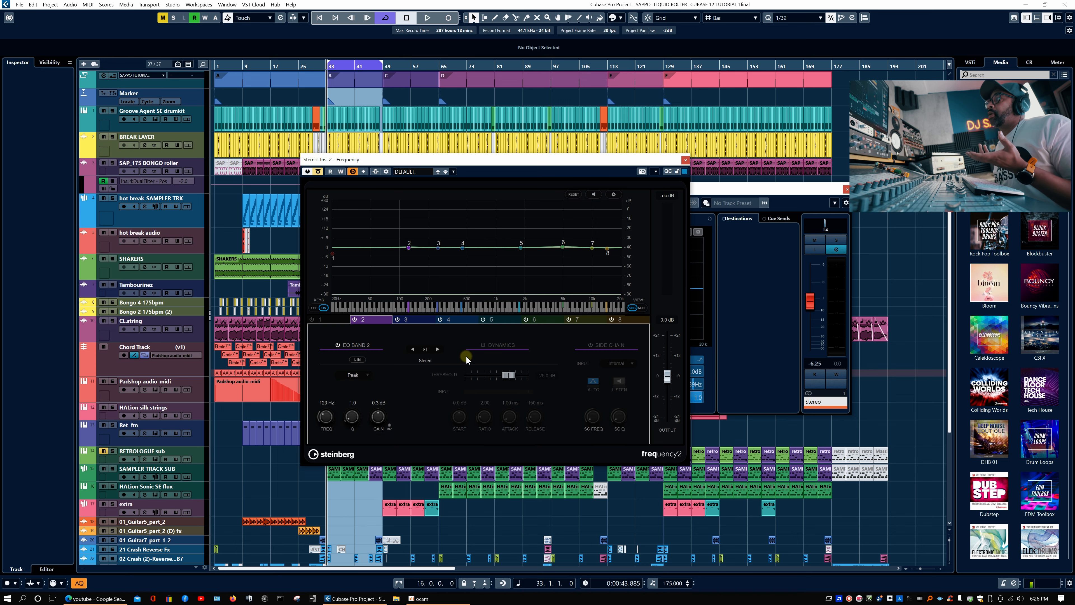
click(642, 308)
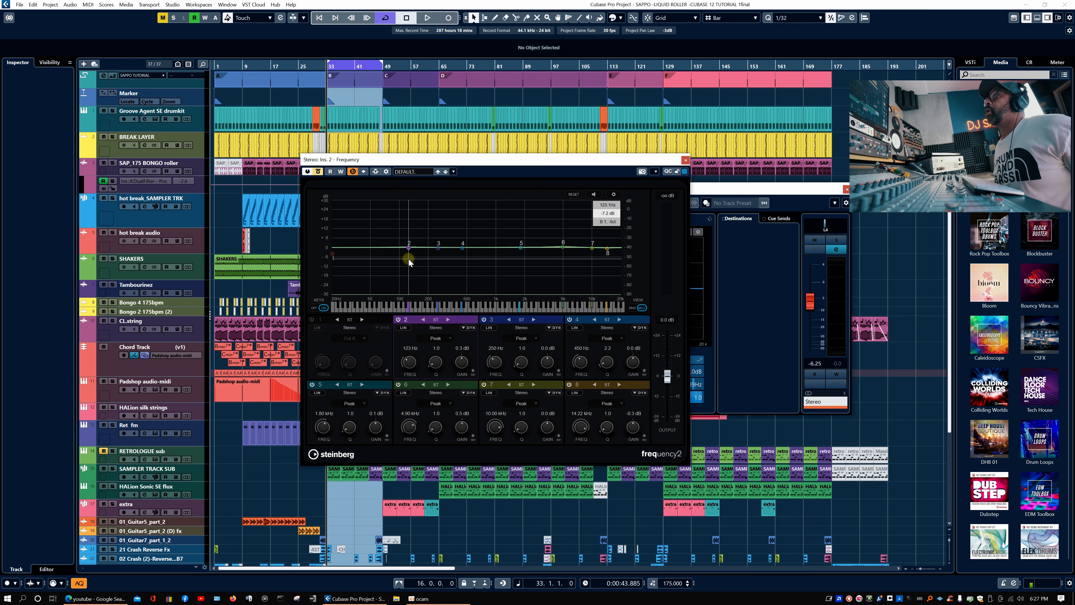
Step: Enable band listening in Frequency, boost band 2 during playback, and take the EQ out of bypass
click(594, 196)
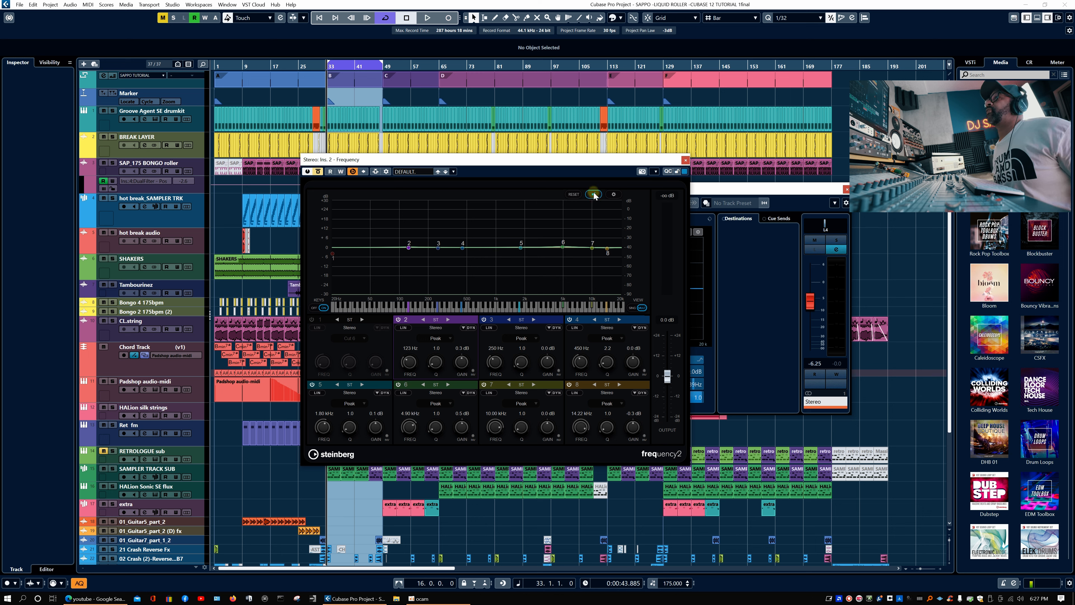
click(410, 248)
key(space)
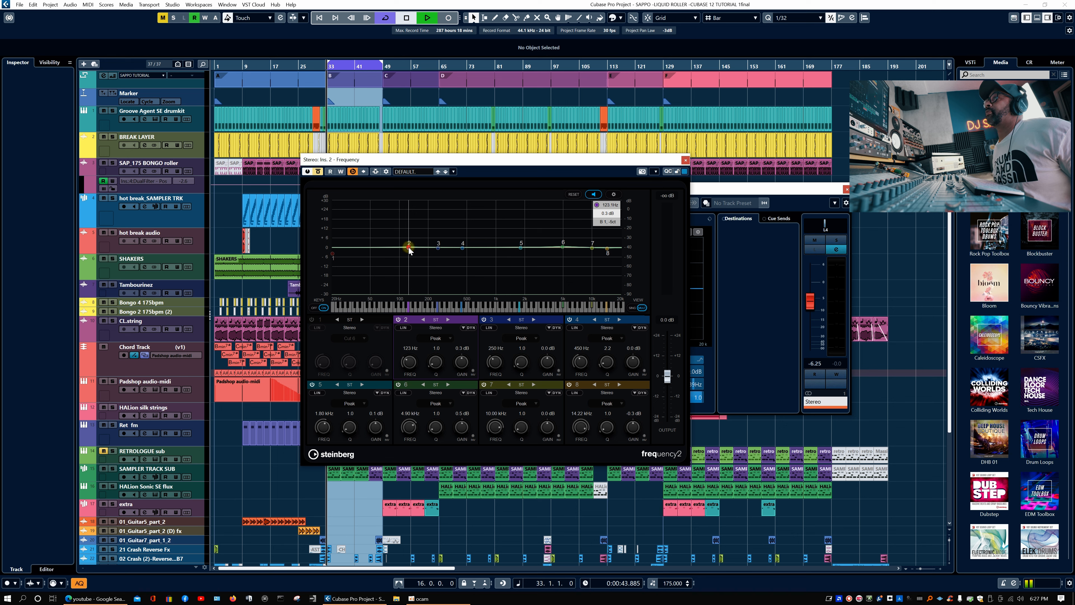
mouse_move(409, 248)
mouse_down()
mouse_move(452, 237)
mouse_move(439, 231)
mouse_move(465, 264)
mouse_move(530, 269)
mouse_move(512, 241)
mouse_move(397, 248)
mouse_move(412, 255)
mouse_move(420, 244)
mouse_up()
click(319, 173)
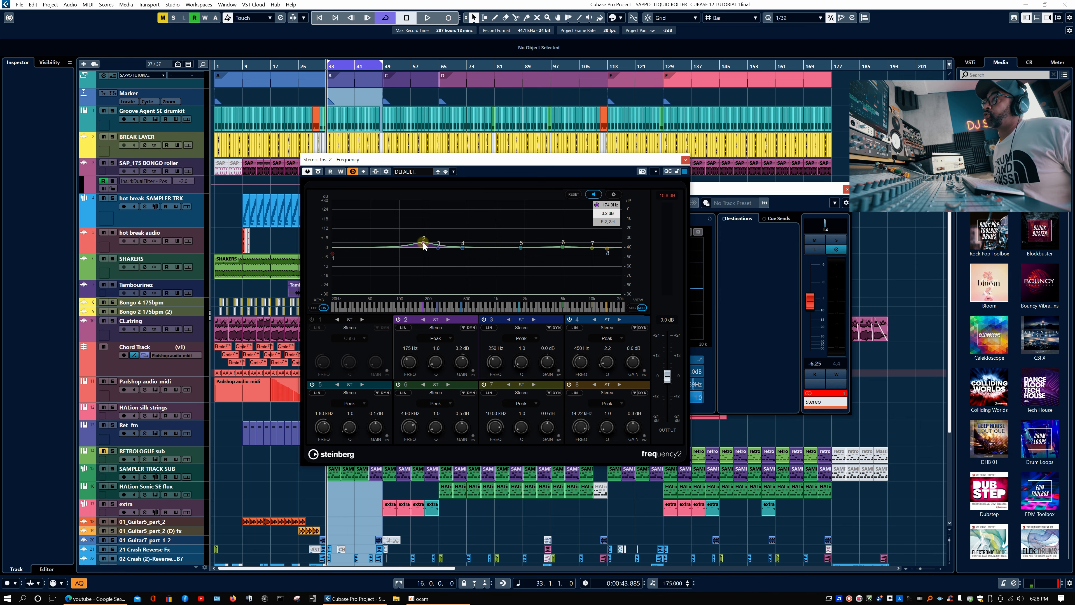
Step: Set band 2 to 115 Hz at 2.1 dB, band 3 to 236 Hz at 2.7 dB, and band 4 to 428 Hz at -3.2 dB
key(space)
mouse_move(425, 247)
mouse_down()
mouse_move(404, 244)
mouse_move(436, 253)
mouse_move(438, 241)
mouse_up()
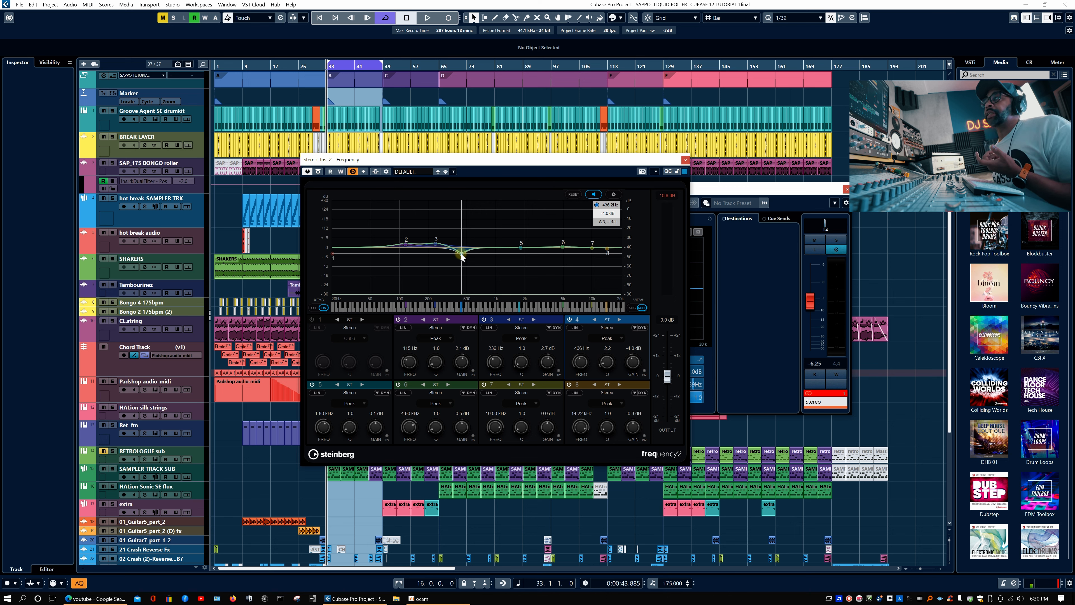
drag(461, 257, 461, 253)
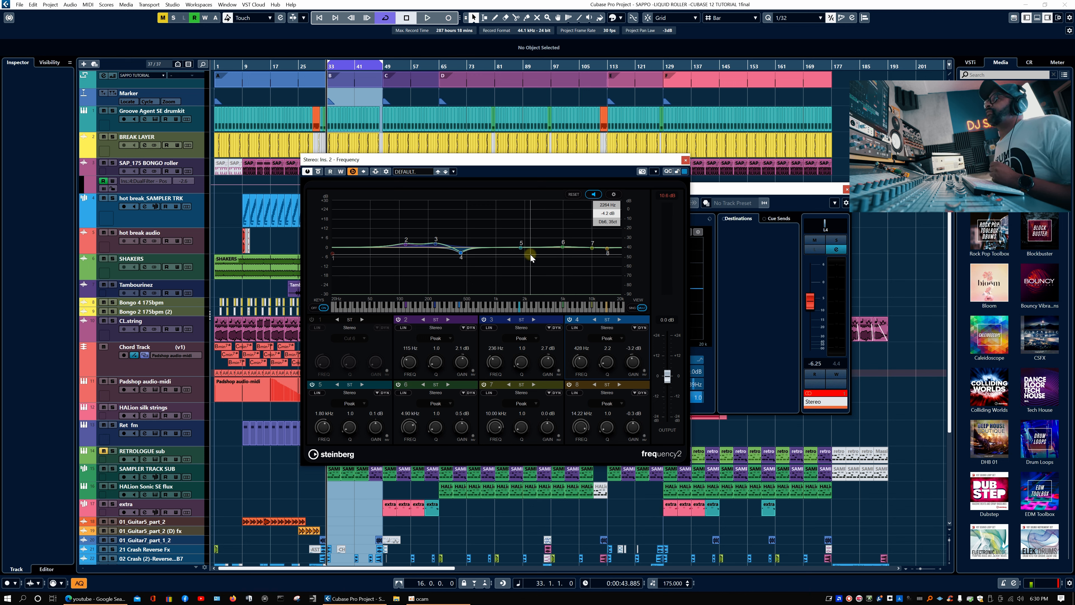
Step: Move band 7 to 7.48 kHz with a 2.9 dB boost while auditioning it in playback
mouse_move(592, 244)
mouse_down()
mouse_move(580, 249)
mouse_move(582, 229)
mouse_move(579, 248)
mouse_up()
key(space)
key(space)
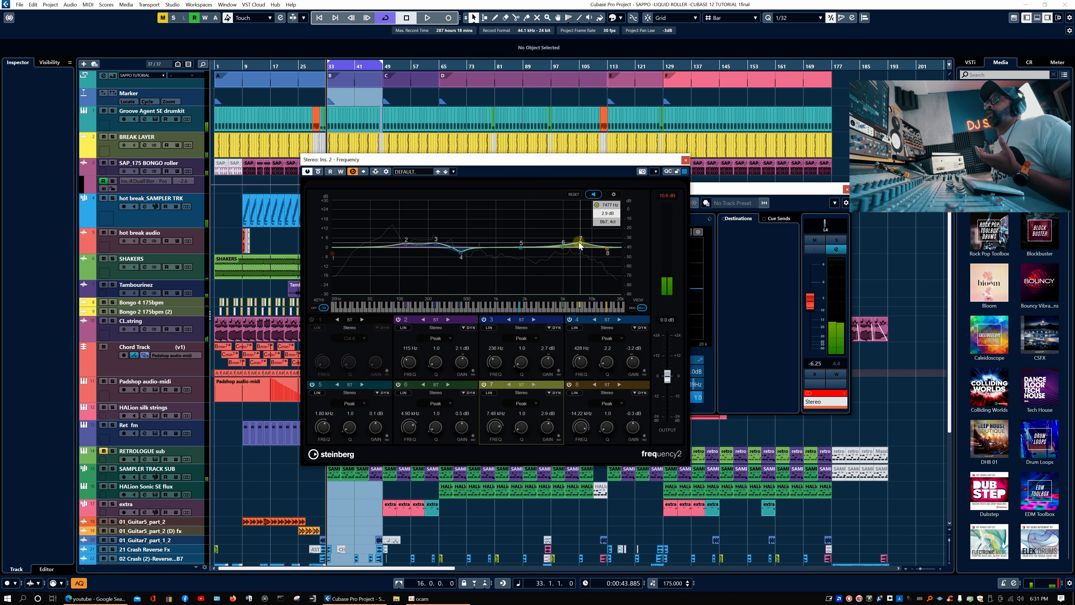
Step: Switch band 7 to left/right processing and adjust each channel's gain, setting the right one to 2.9 dB
click(510, 385)
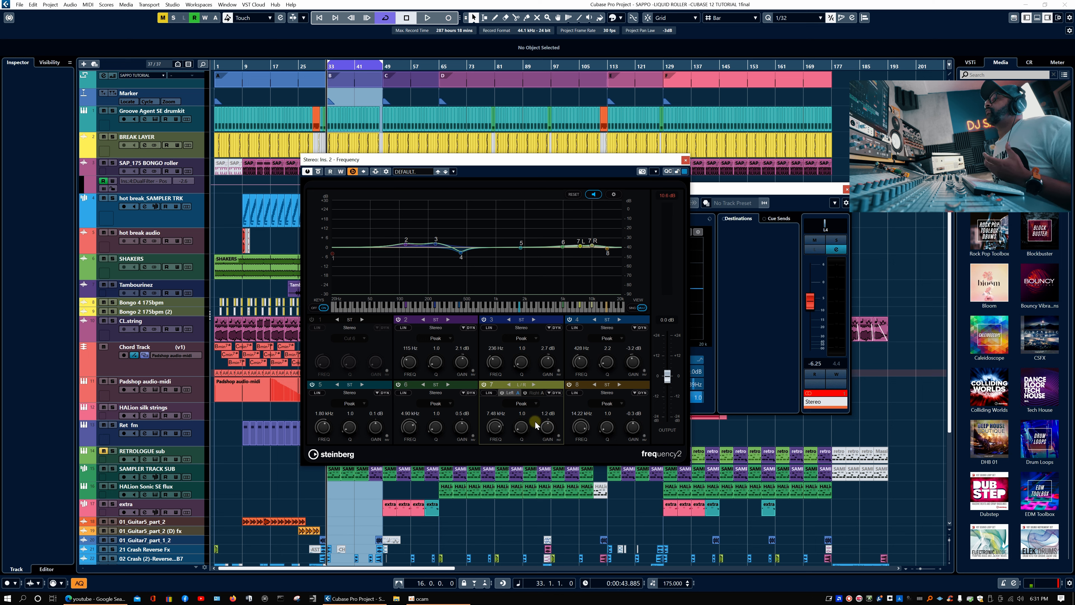
scroll(548, 427, up, 10)
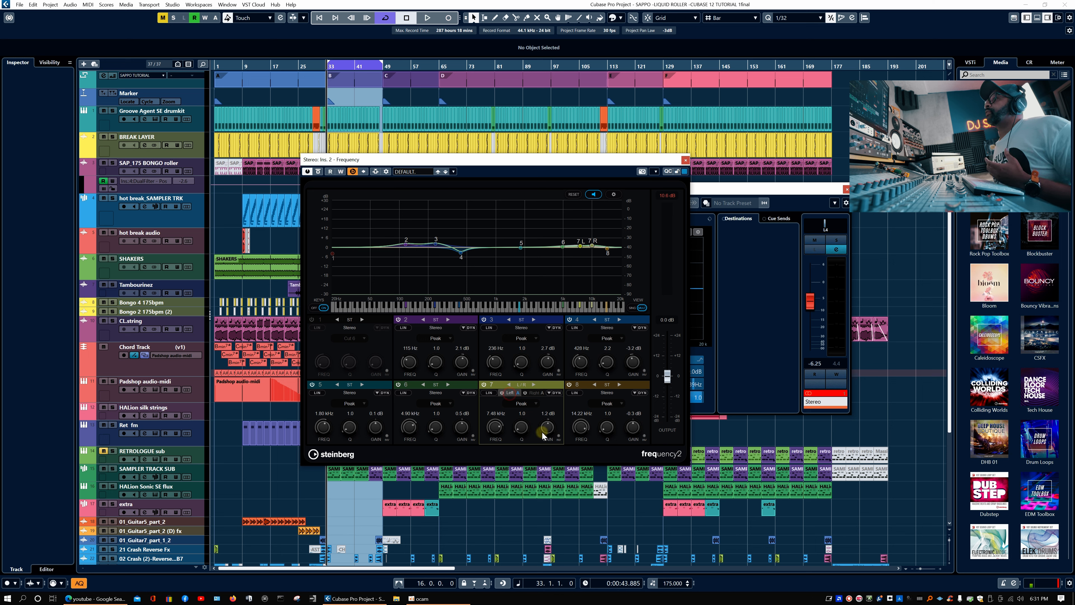
click(536, 393)
scroll(547, 427, up, 8)
scroll(548, 427, down, 1)
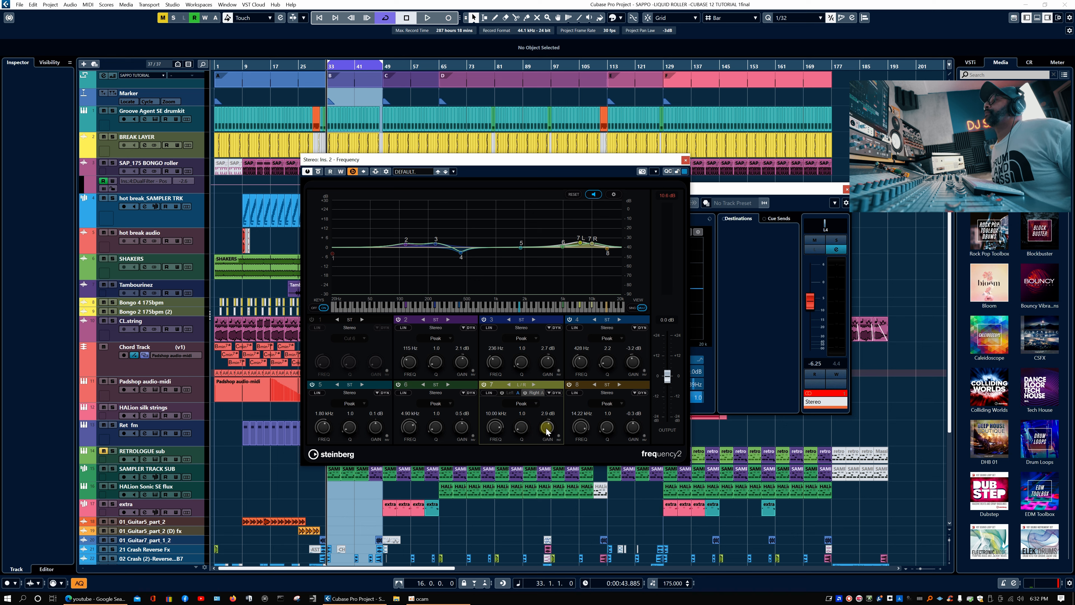
Step: Boost band 7's left and right channels further during playback, setting the right one to 10.95 kHz at 7.2 dB
key(space)
drag(547, 432, 550, 426)
click(511, 393)
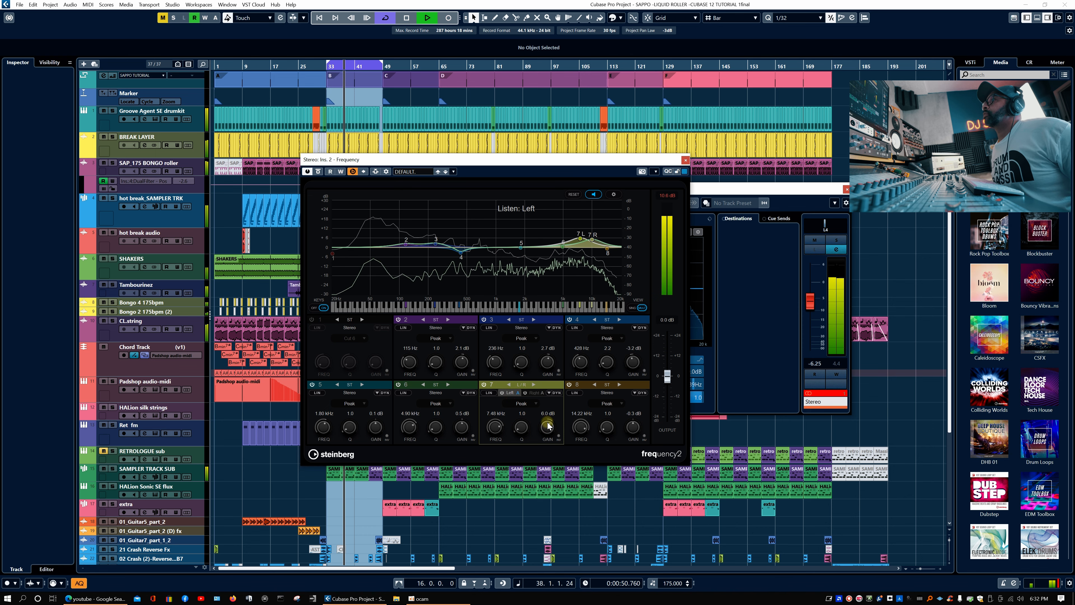
mouse_move(580, 241)
mouse_down()
mouse_move(568, 240)
mouse_move(596, 236)
mouse_up()
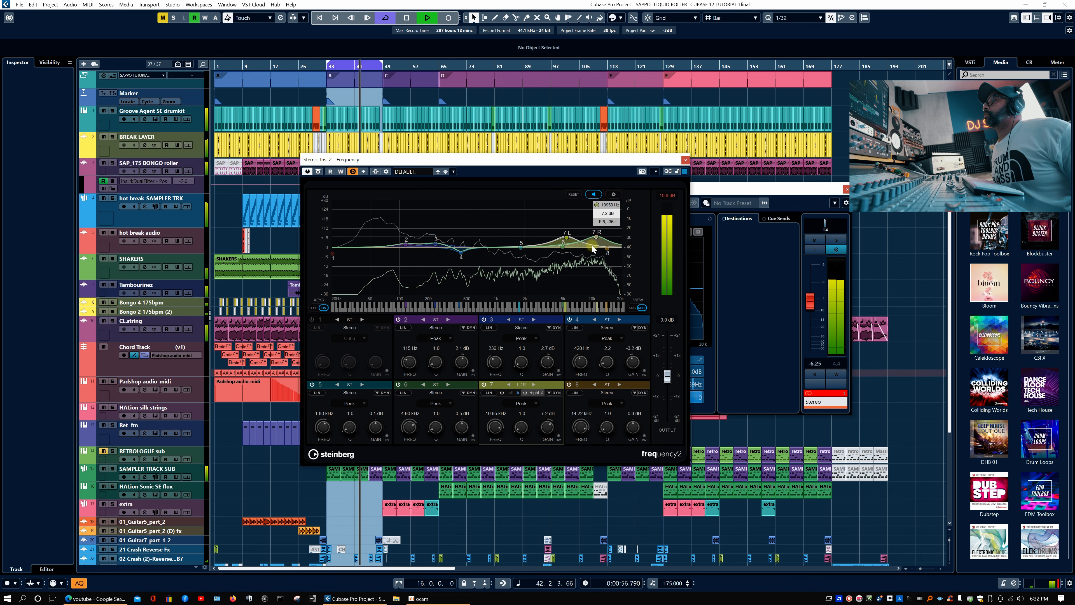
key(space)
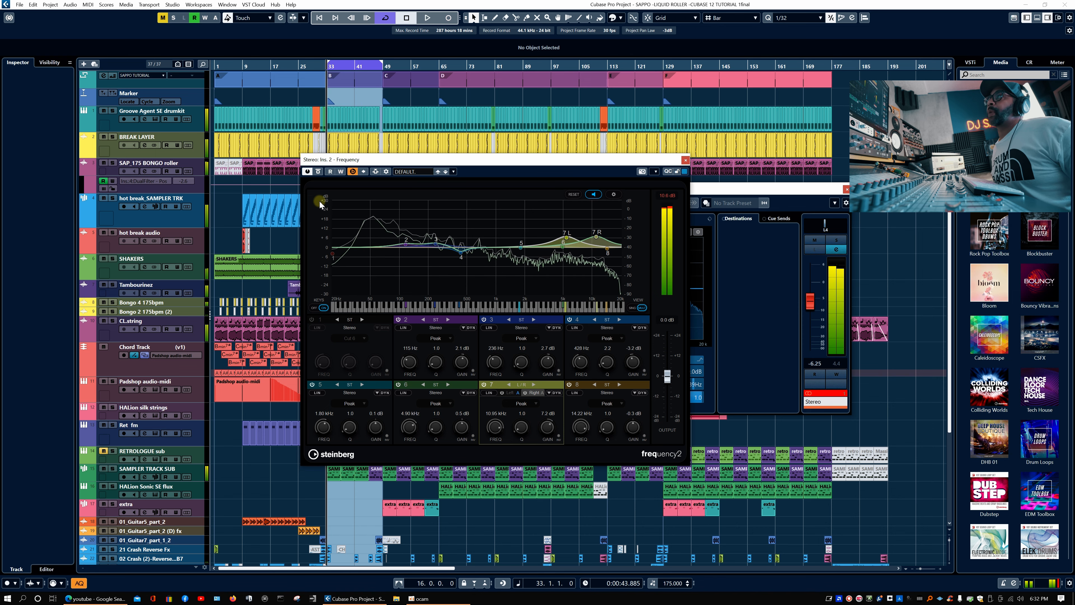
Step: Play the loop and toggle Frequency's bypass to compare the mix with and without the EQ
key(space)
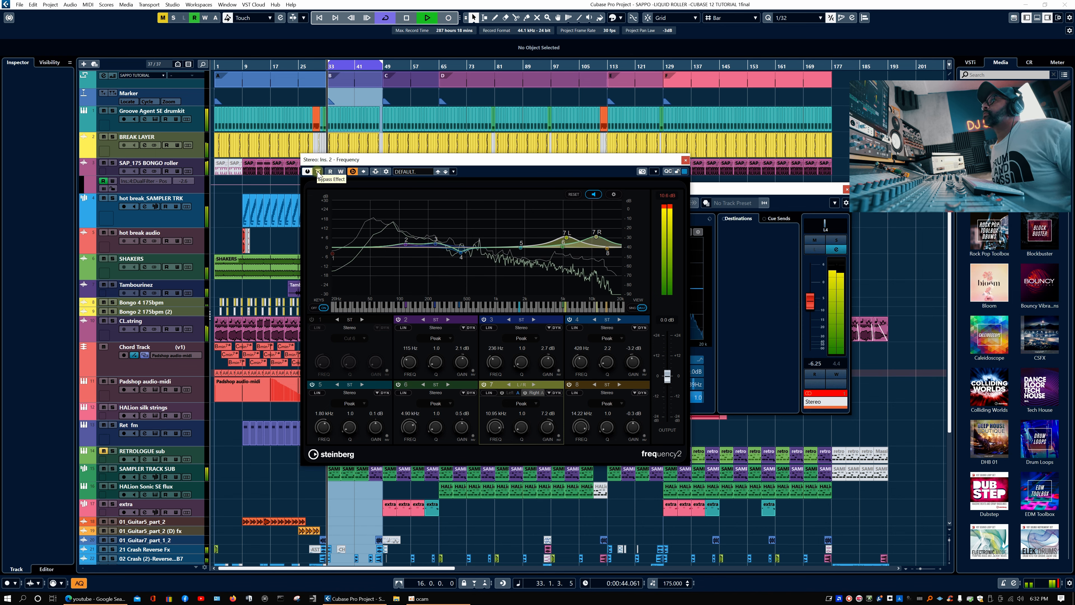
click(317, 172)
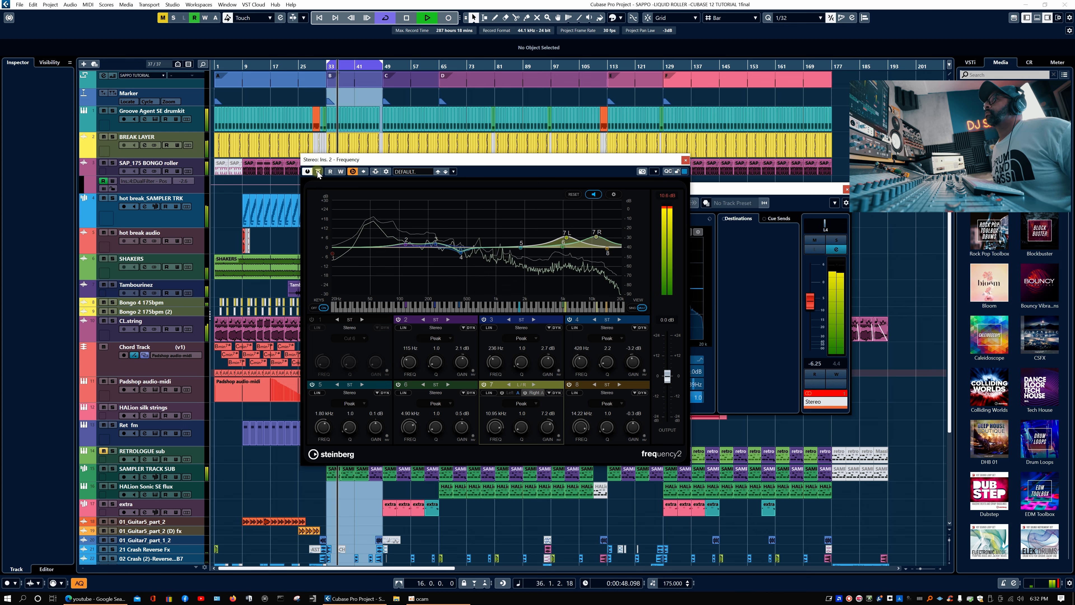
click(317, 171)
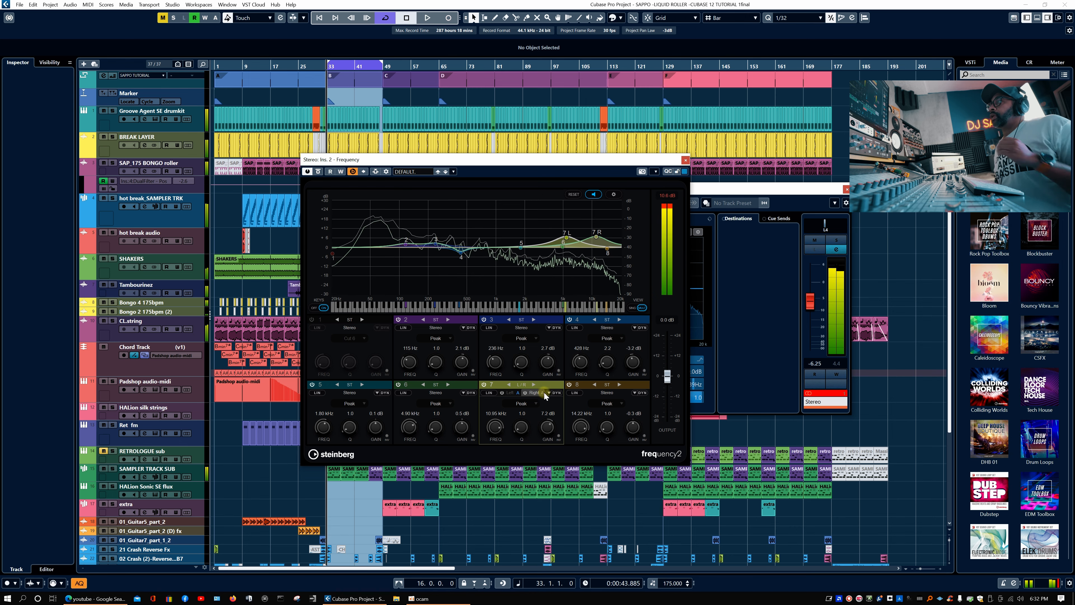
key(space)
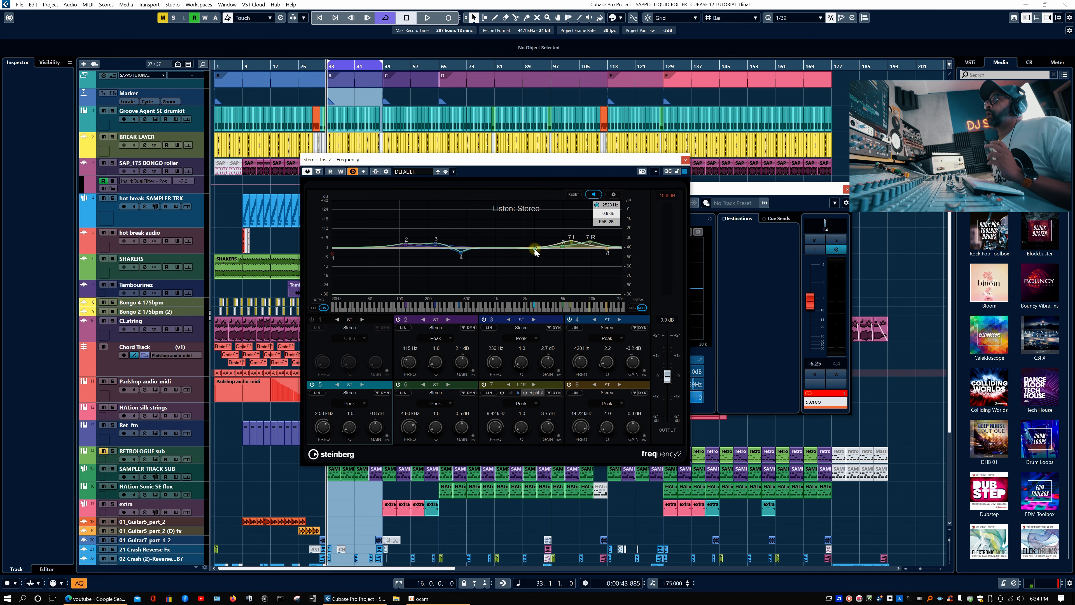
Step: Move band 5 to 2.66 kHz at -0.5 dB and switch it to mid/side processing
drag(530, 249, 536, 250)
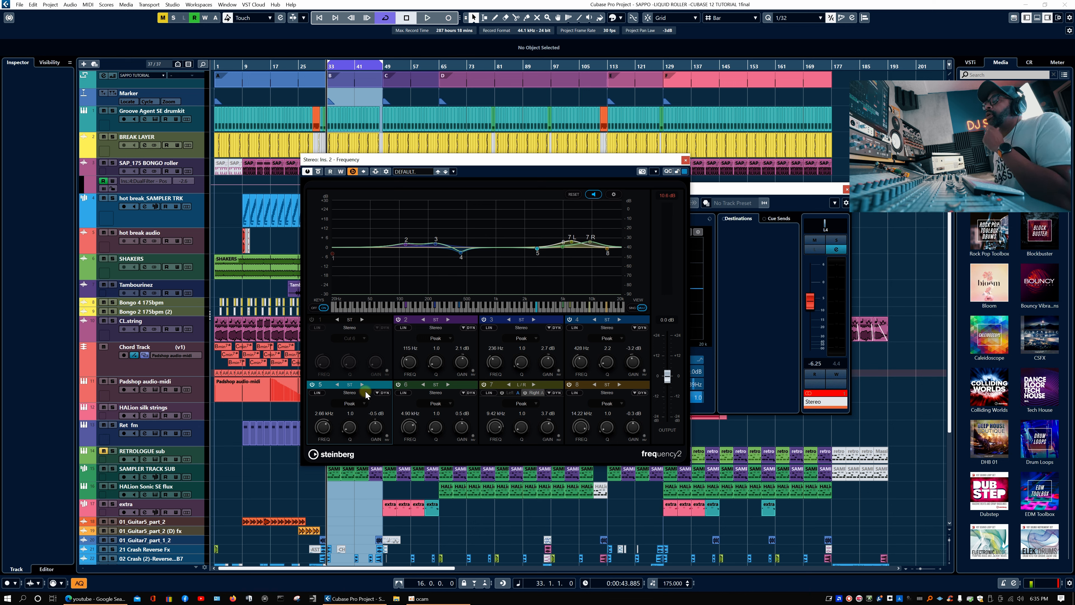
click(337, 384)
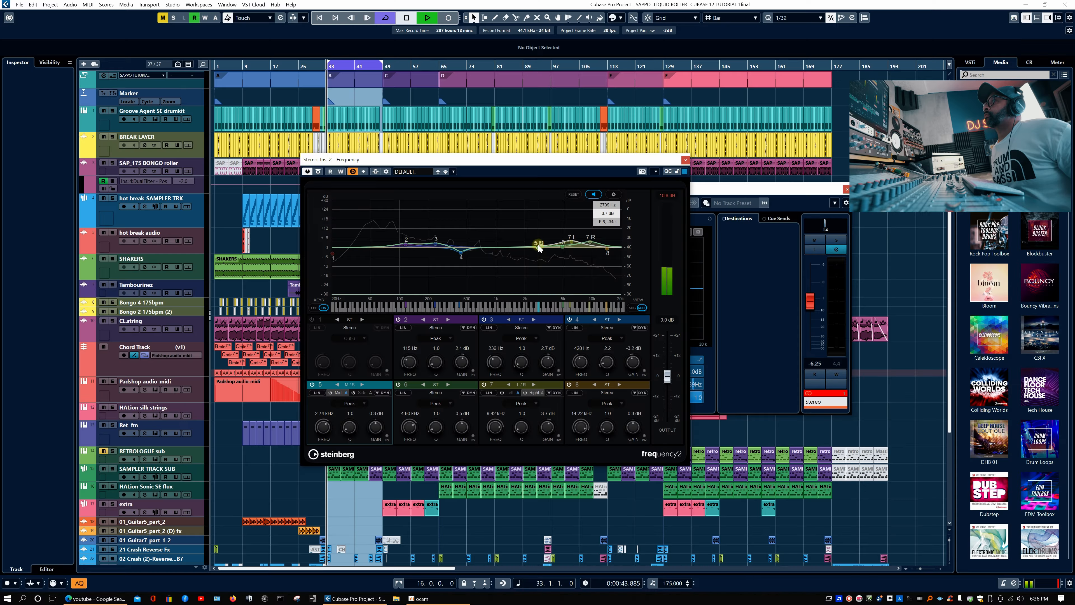
Step: Audition and adjust band 5's mid and side nodes during playback, setting the side node to 3.06 kHz at 5.0 dB
key(space)
drag(539, 249, 540, 255)
key(space)
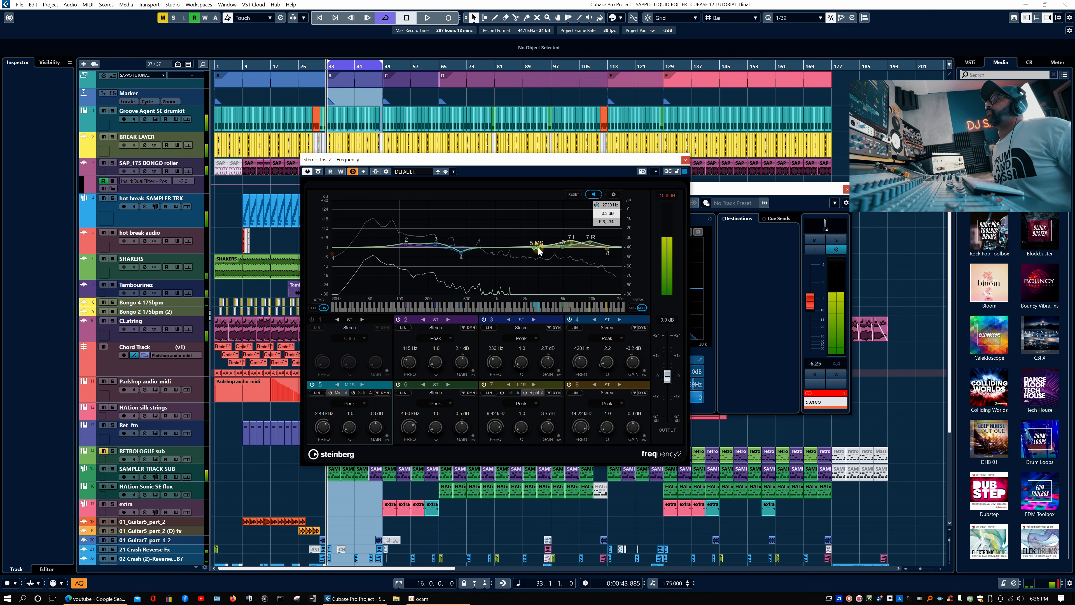
key(space)
drag(539, 249, 544, 241)
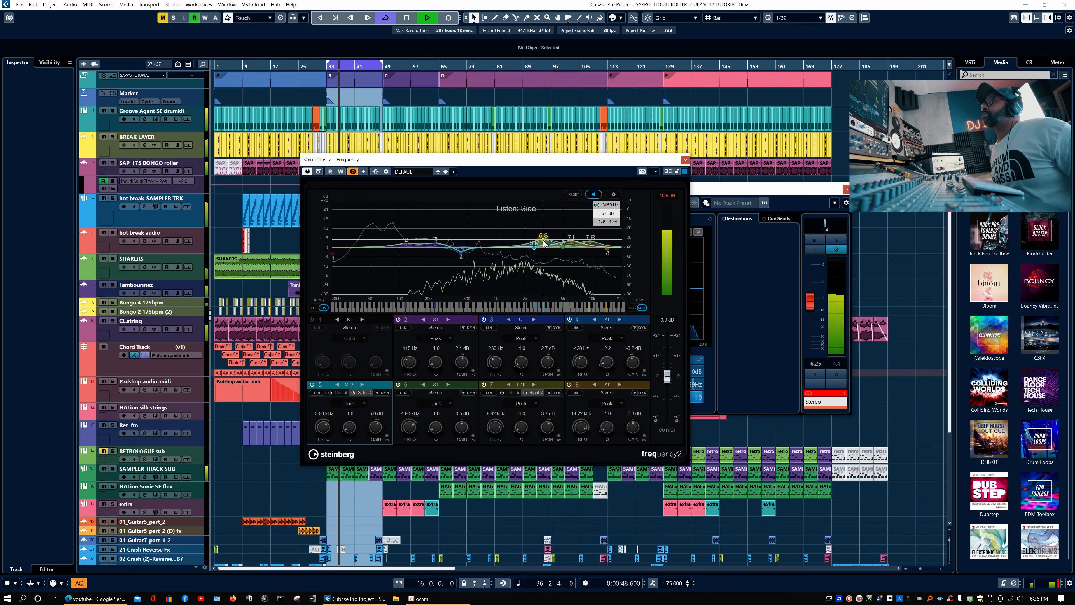
key(space)
drag(544, 244, 538, 265)
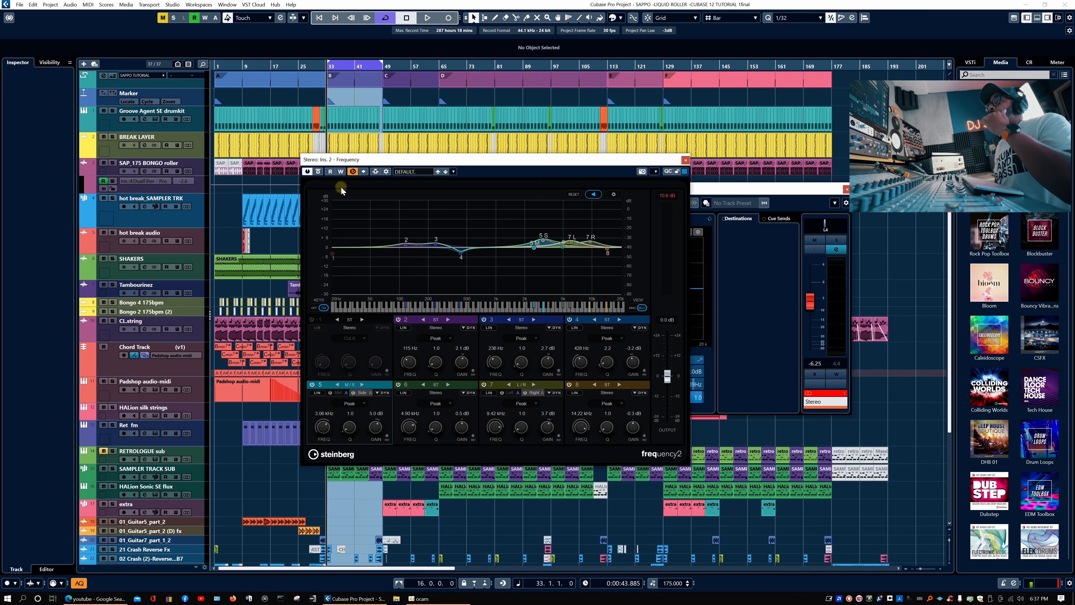
Step: Compare the looped mix with Frequency bypassed and active during playback
click(319, 173)
key(space)
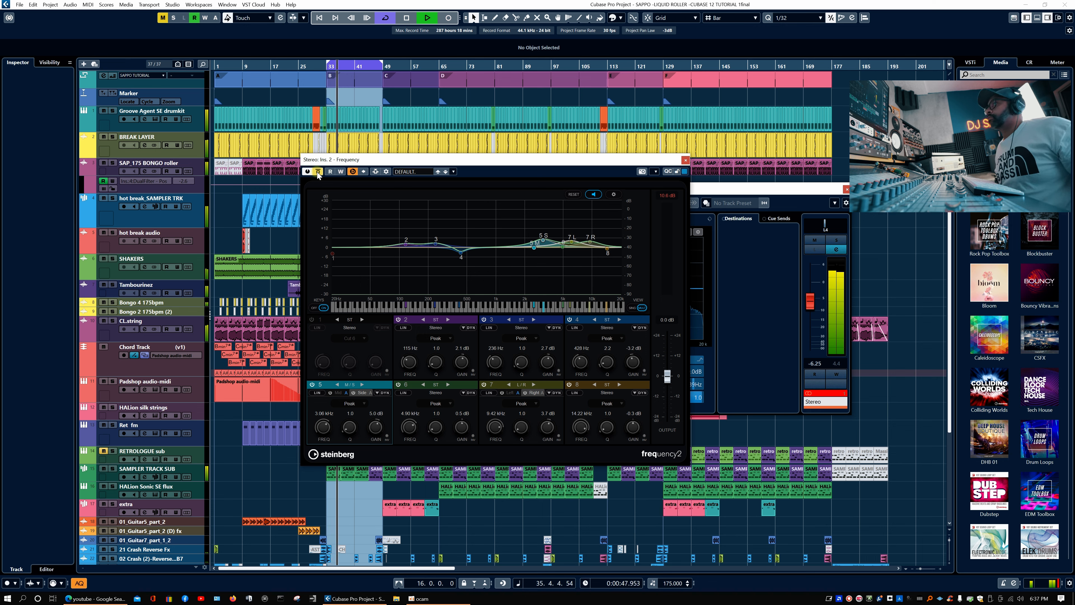
click(318, 173)
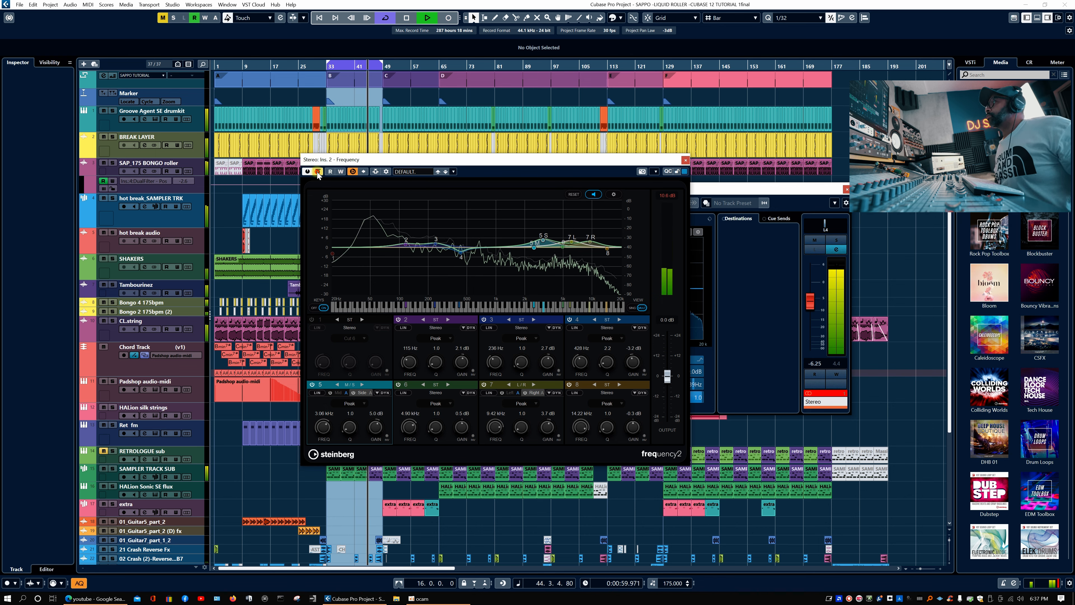
key(space)
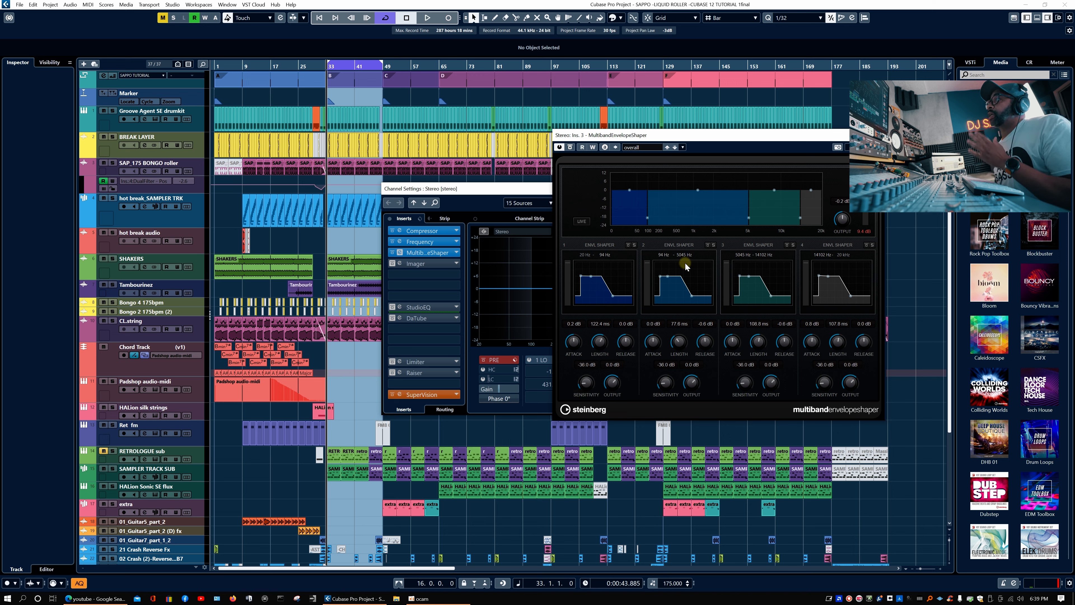
Step: Bypass bands 1 and 4 in MultibandEnvelopeShaper and set the crossover between bands 1 and 2 to 141 Hz
click(629, 244)
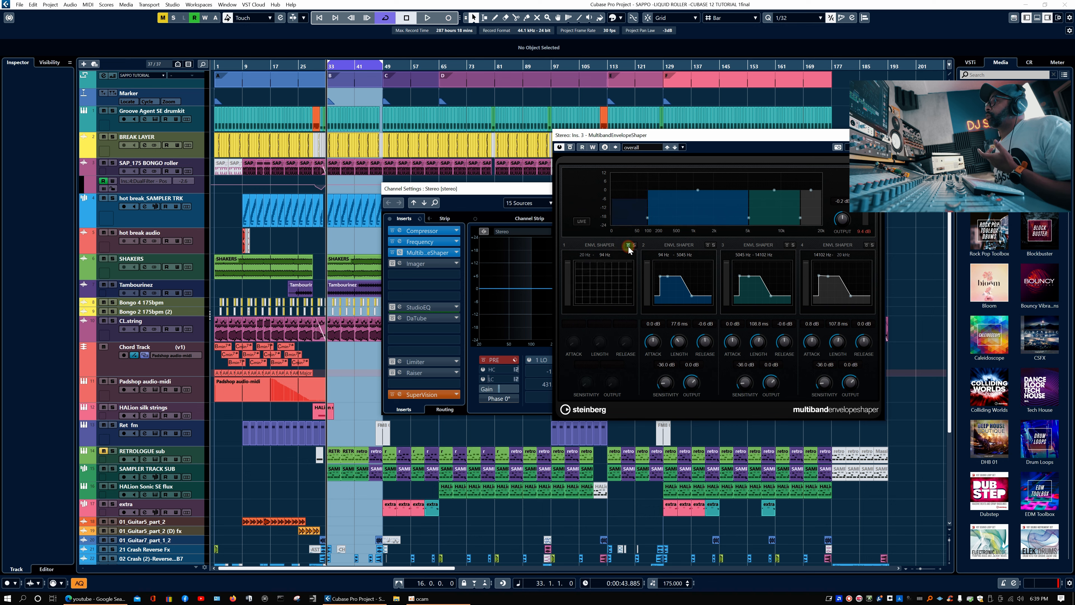
click(865, 245)
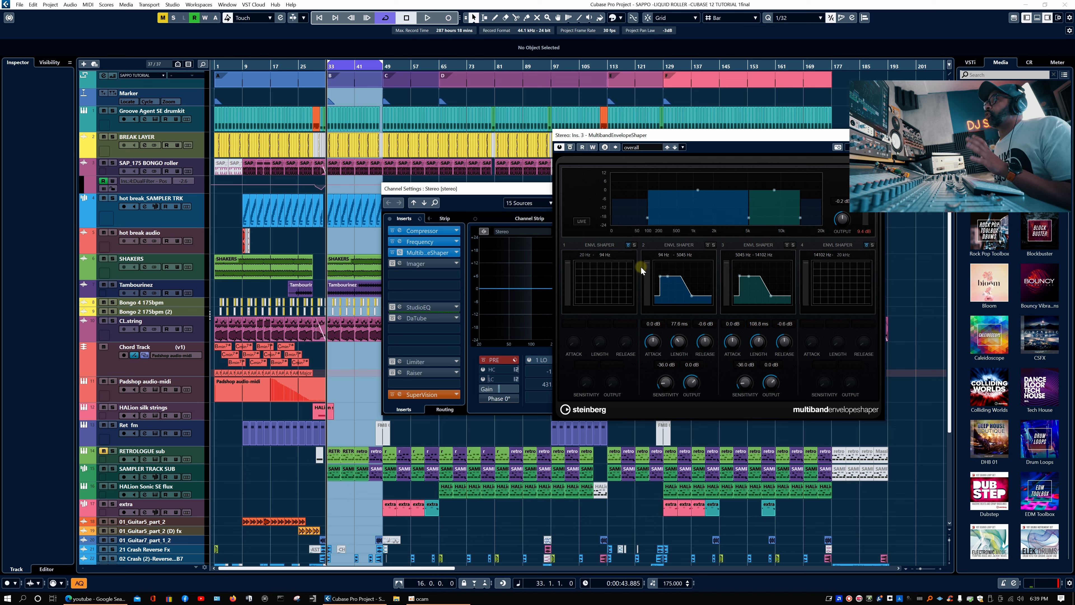
drag(647, 218, 633, 218)
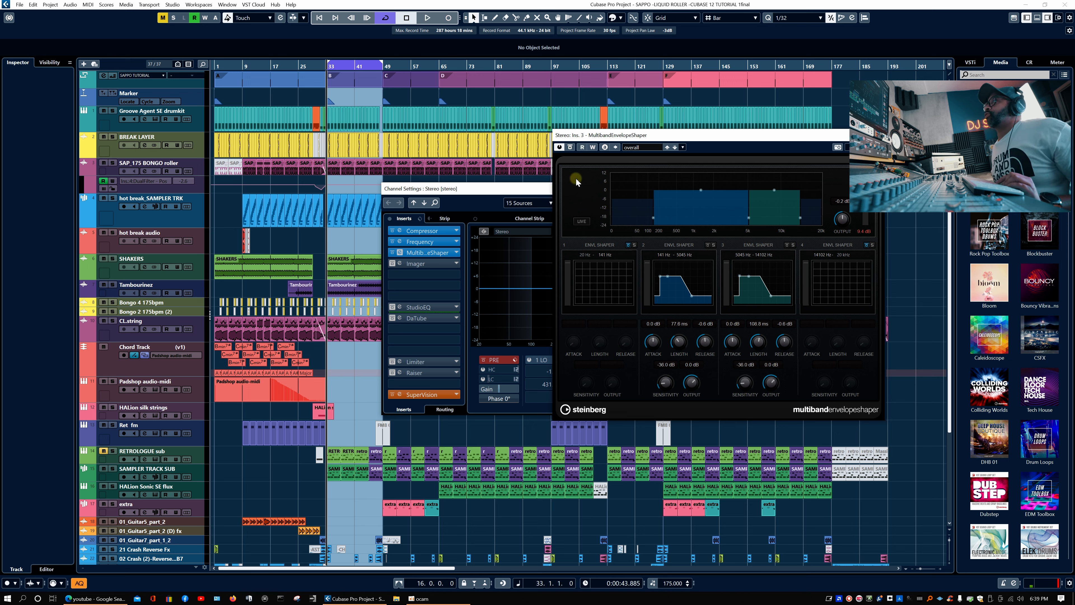
Step: Audition the loop while raising band 2's attack to about 4.8 dB and setting its length to 126.3 ms
key(space)
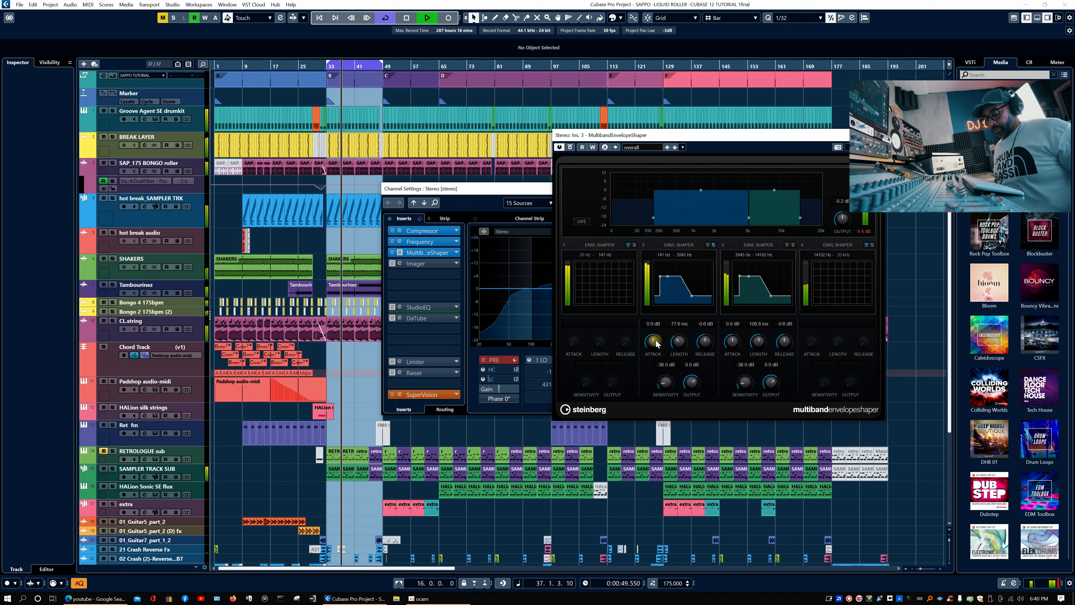
key(space)
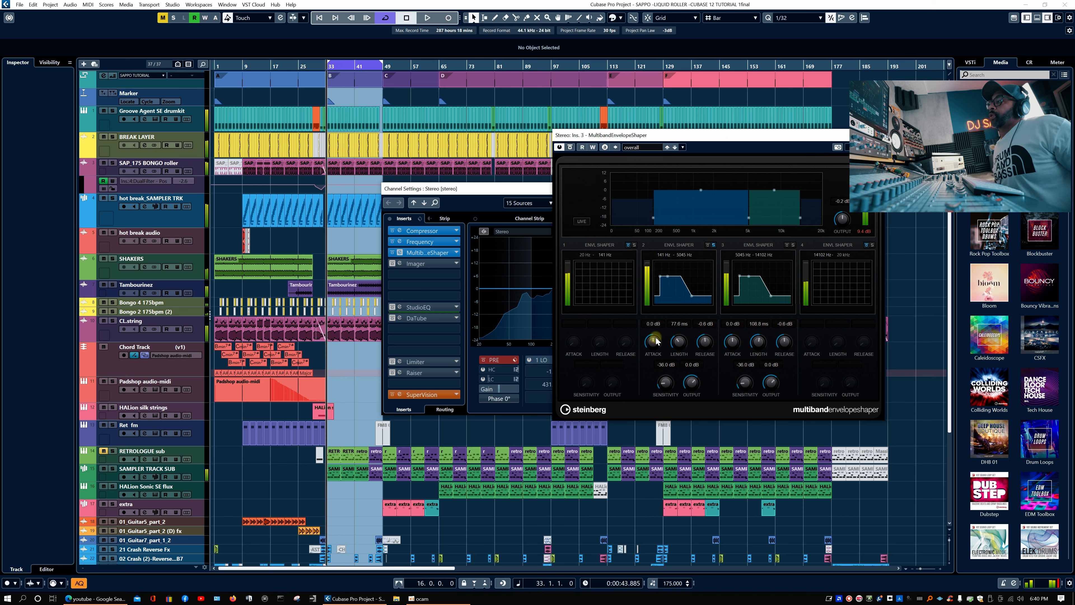
key(space)
drag(655, 343, 654, 315)
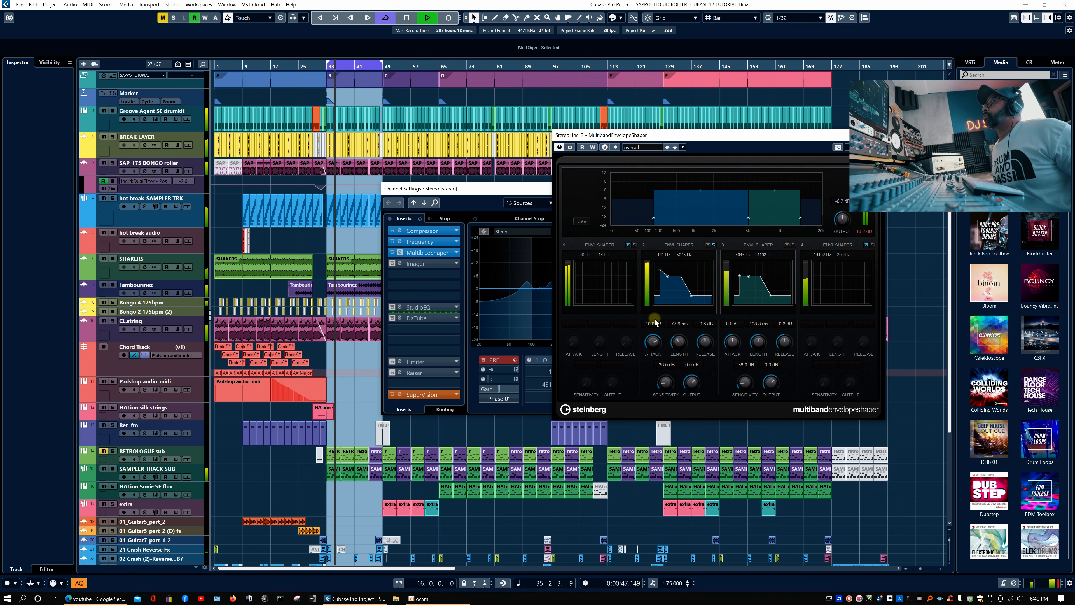
drag(677, 341, 653, 355)
key(space)
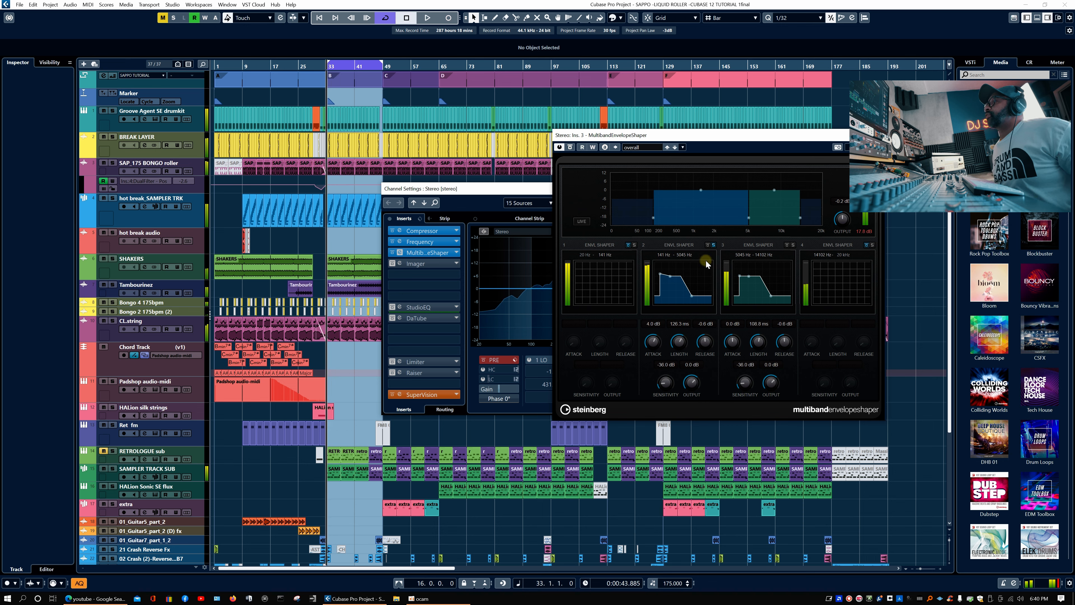
Step: Exaggerate band 2's attack during playback and bring it back down to 2.8 dB
key(space)
drag(650, 348, 655, 327)
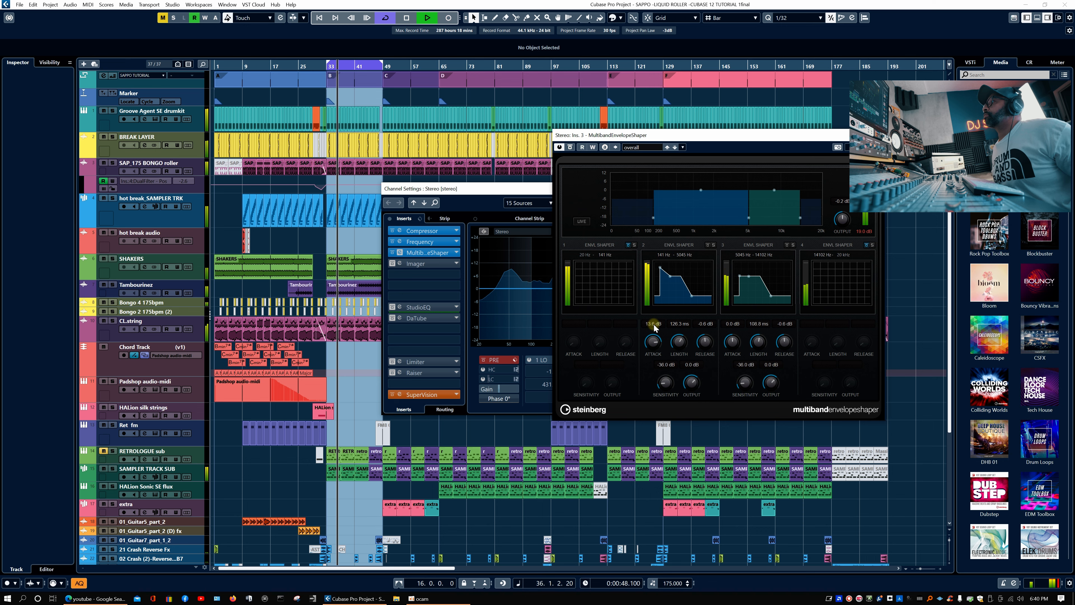
drag(654, 327, 656, 343)
key(space)
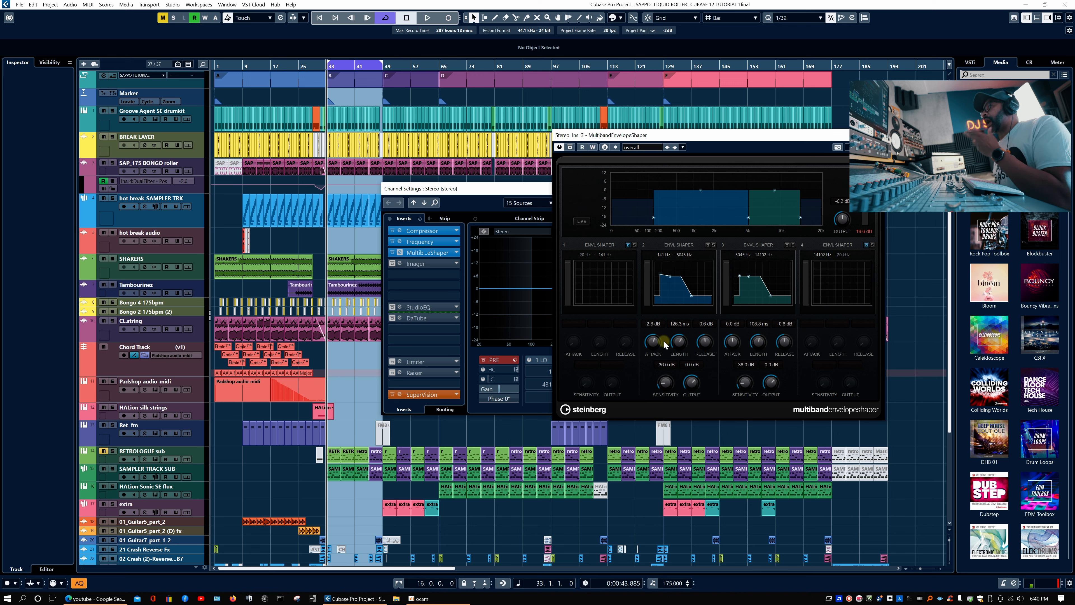
Step: Try band 3's attack at 10.6 dB during playback, reduce it to 2.4 dB, and set band 2's attack to 2.2 dB
key(space)
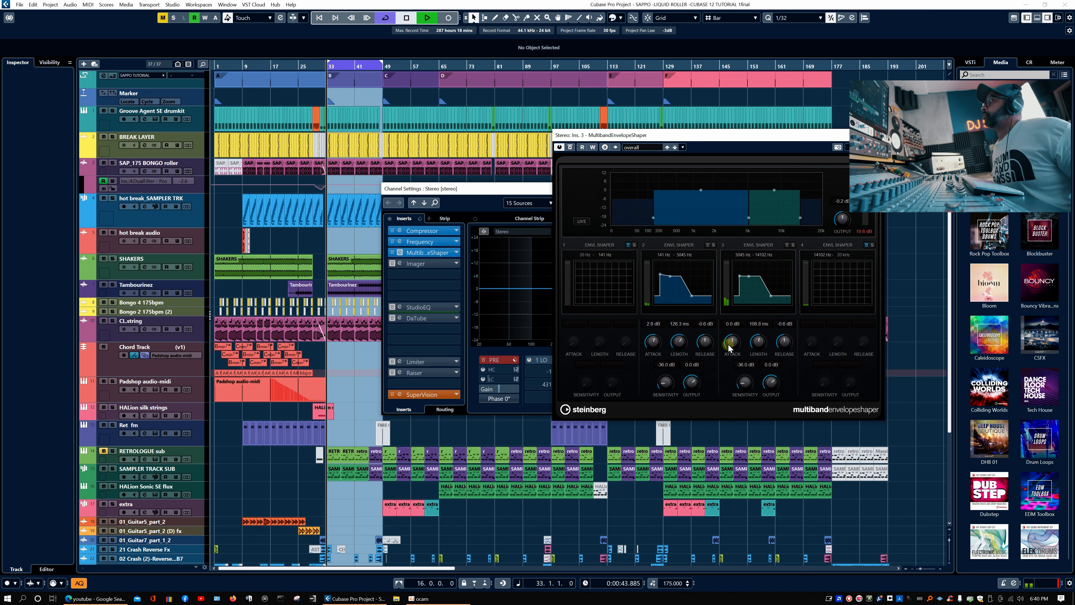
mouse_move(729, 348)
mouse_down()
mouse_move(735, 323)
mouse_move(736, 343)
mouse_up()
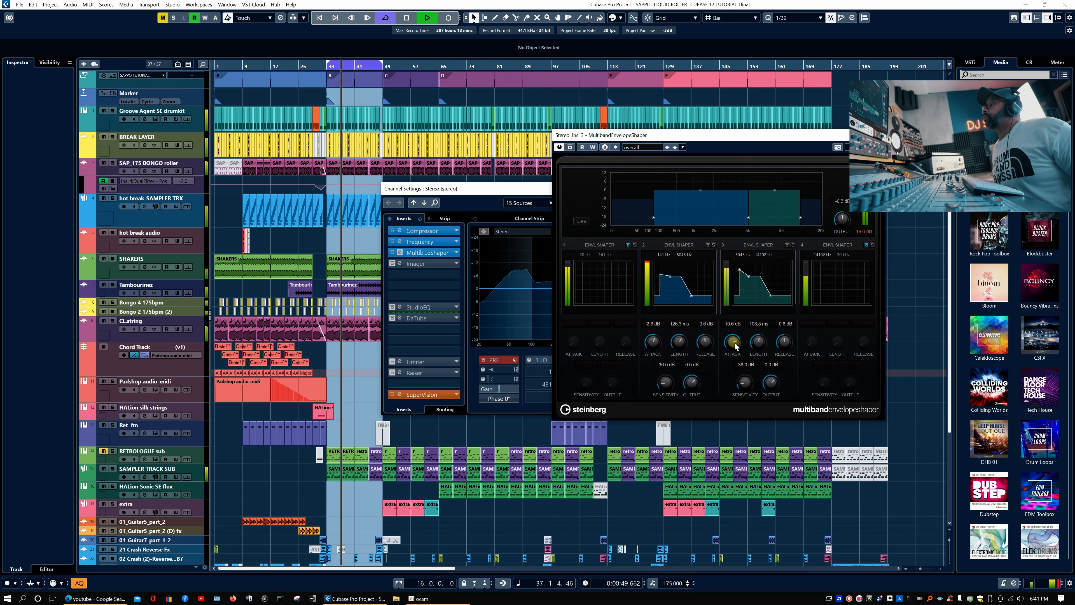
key(space)
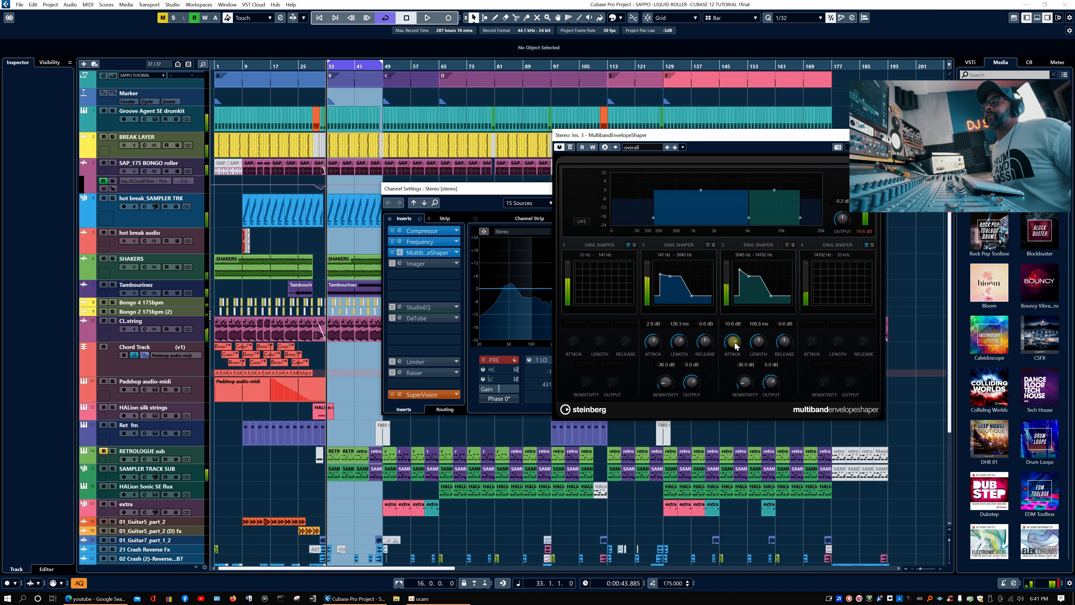
key(space)
drag(735, 345, 730, 357)
drag(652, 342, 654, 345)
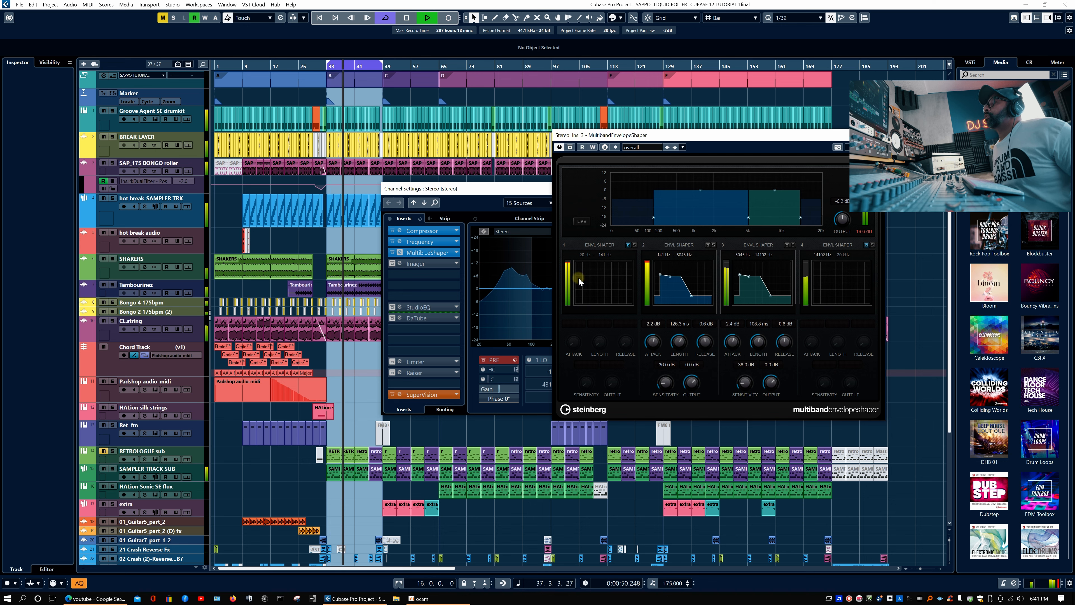
key(space)
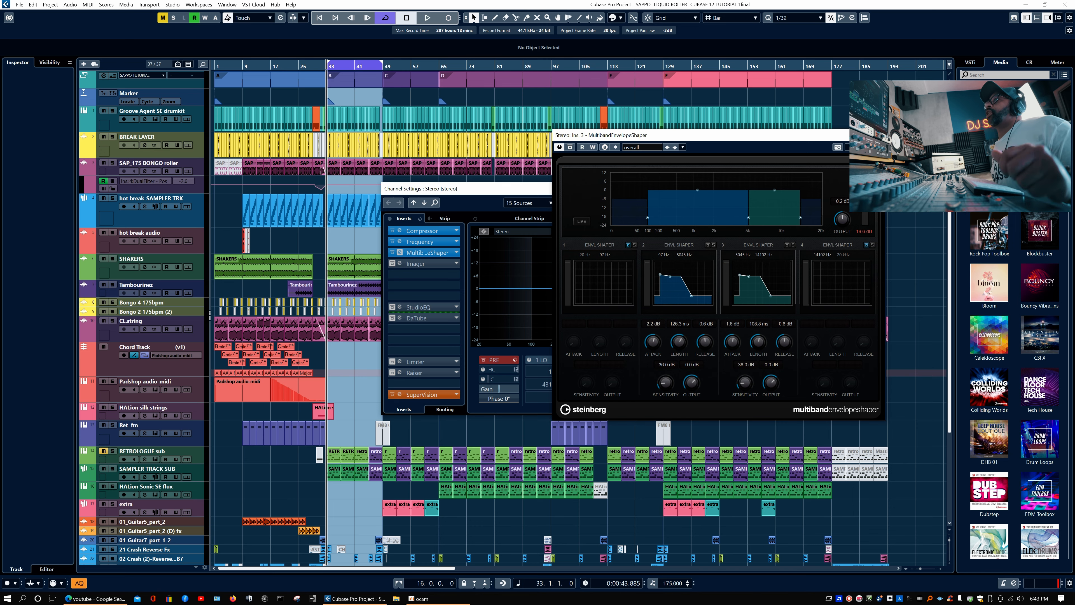
Step: Close MultibandEnvelopeShaper, activate the Imager insert on the Stereo channel and open its editor
click(879, 135)
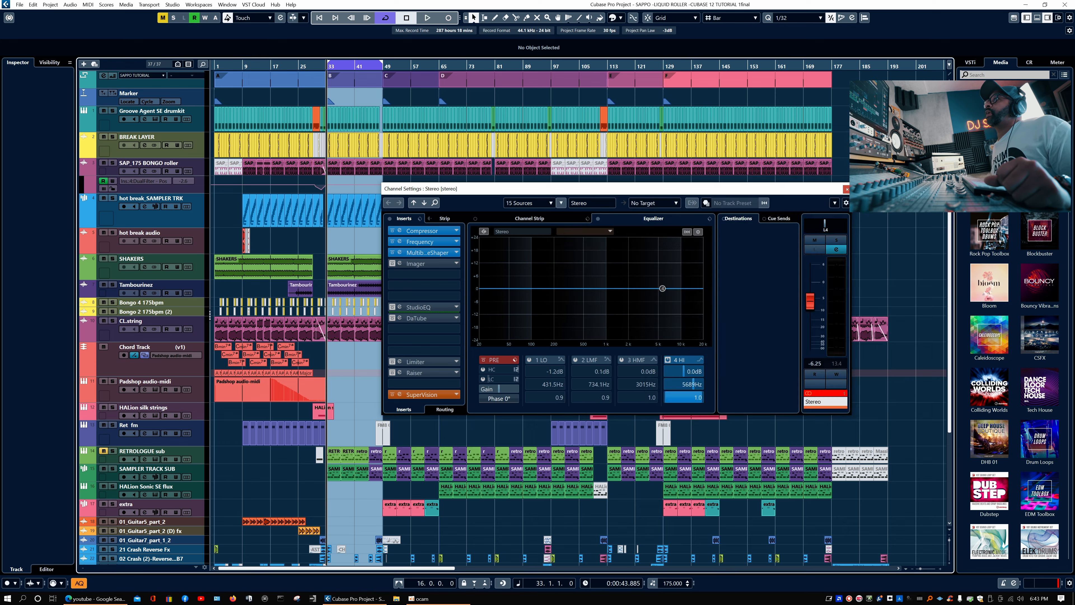
click(392, 262)
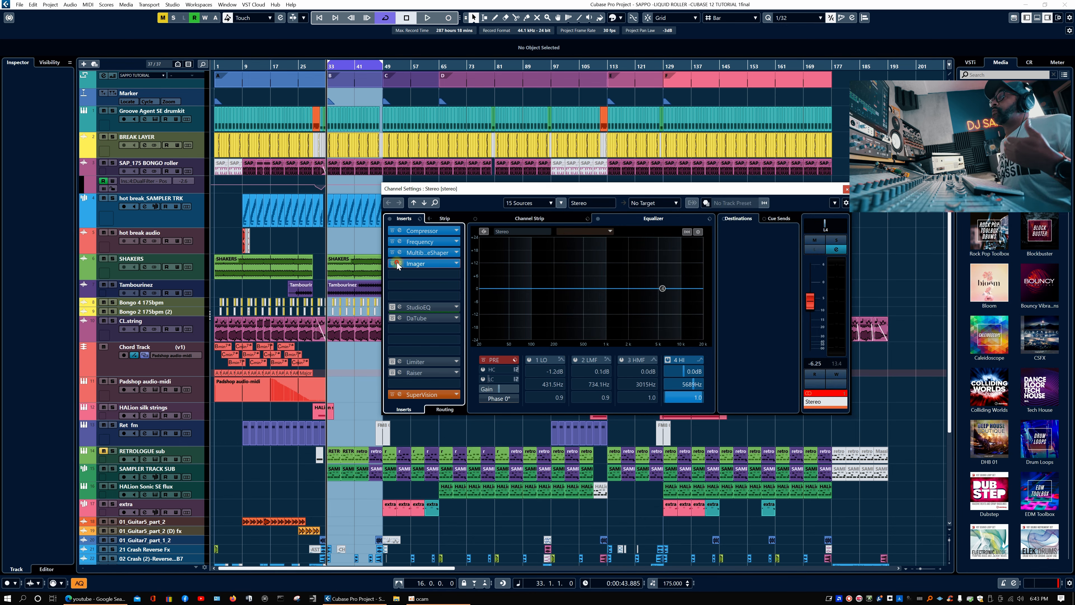
click(398, 262)
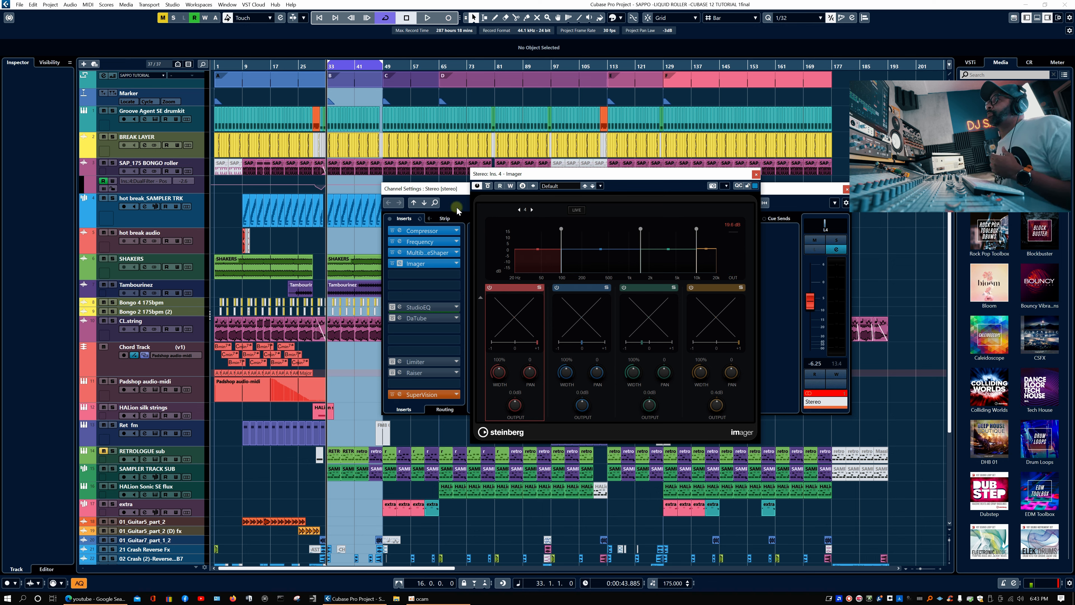
Step: Try shifting Imager's lowest crossover and play the loop to examine the stereo image of each band
mouse_move(562, 229)
mouse_down()
mouse_move(585, 236)
mouse_move(544, 234)
mouse_move(563, 238)
mouse_up()
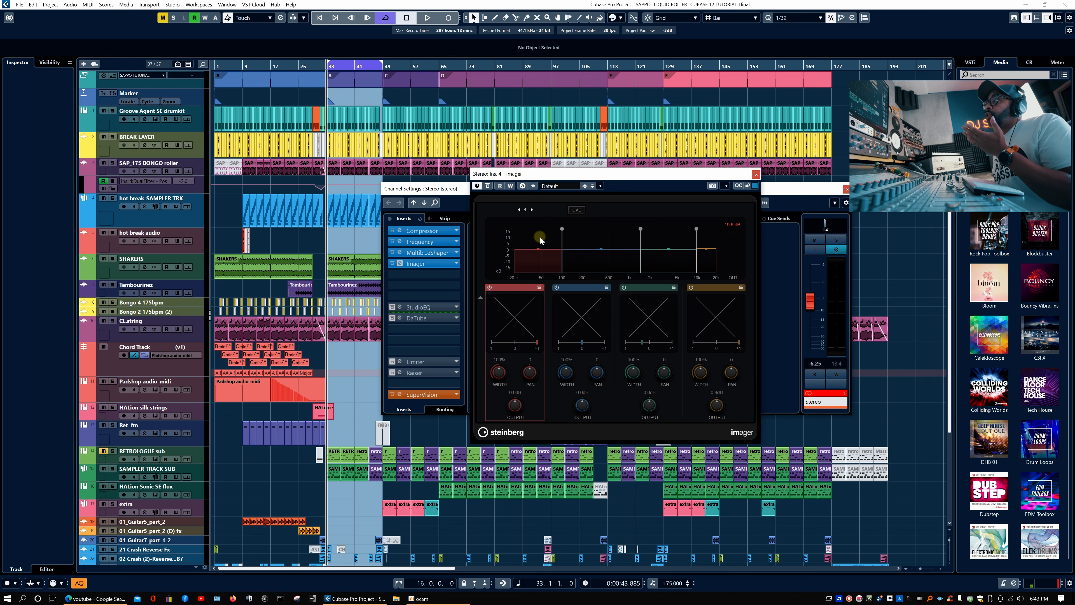
drag(561, 235, 569, 234)
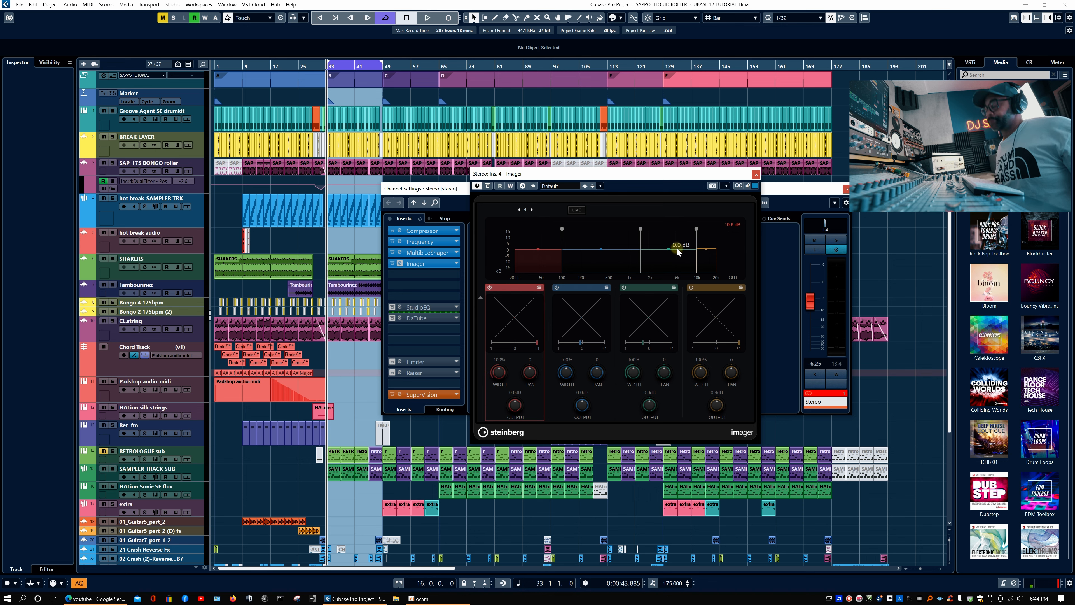
key(space)
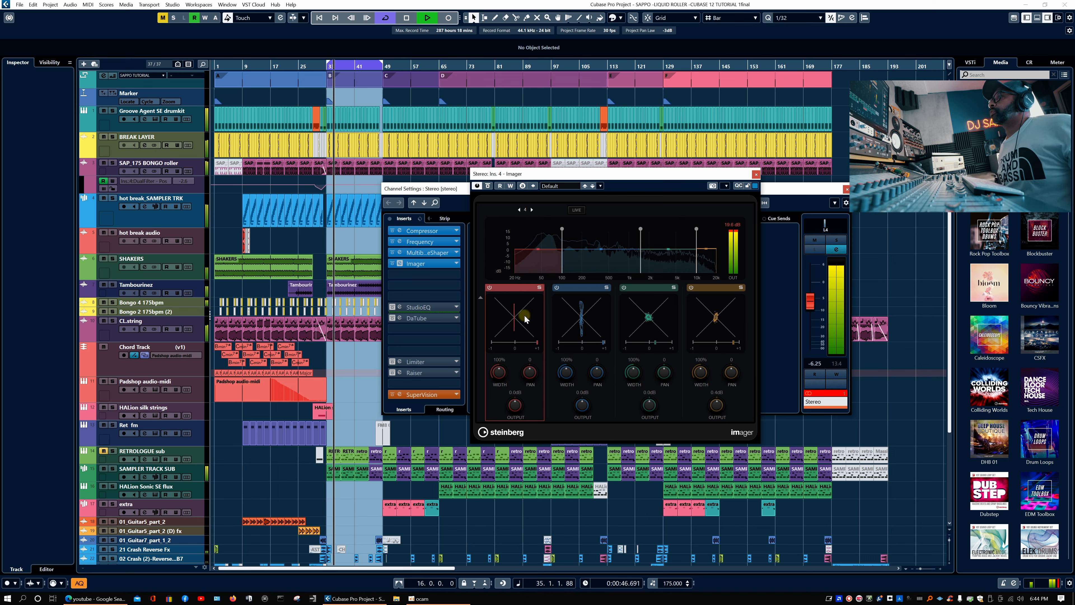
key(space)
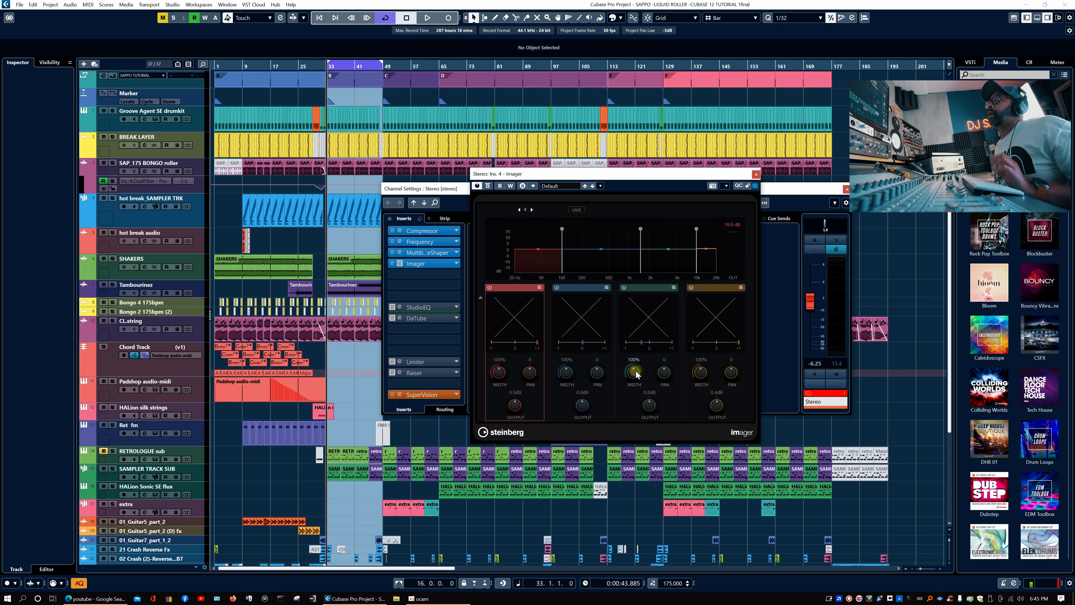
Step: Solo Imager's two lowest bands during playback, trying extreme widths and setting band 1 to 0% and band 2 to 200%
key(space)
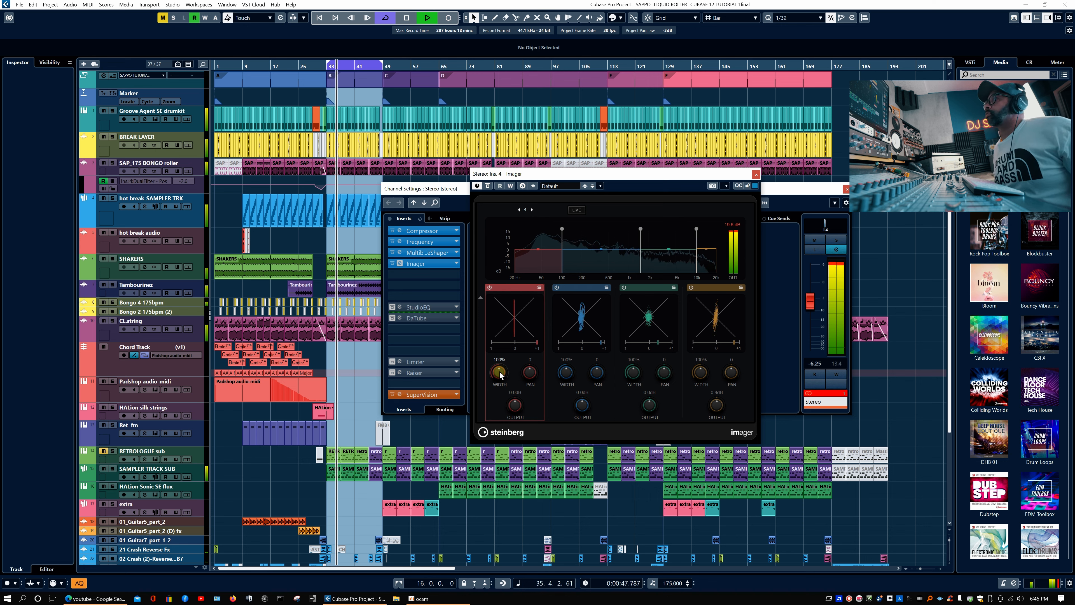
click(539, 288)
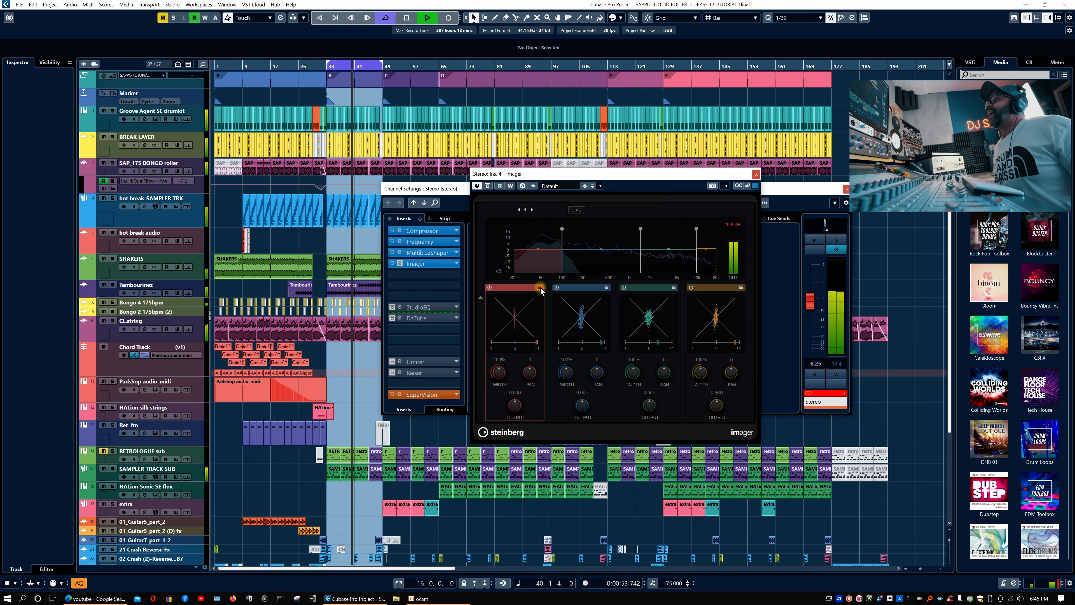
drag(496, 371, 496, 455)
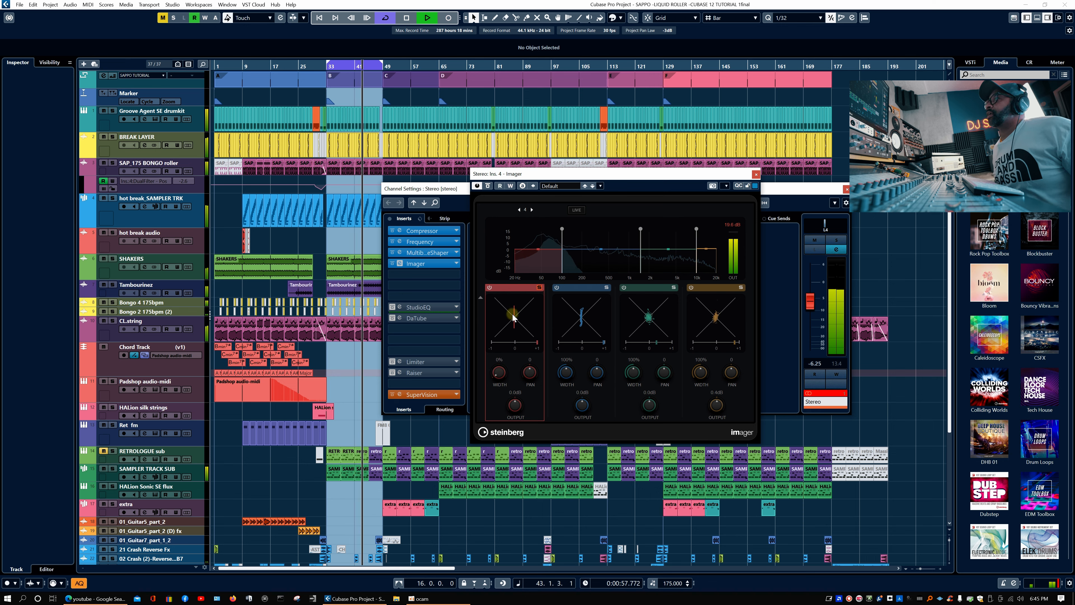
drag(499, 372, 537, 304)
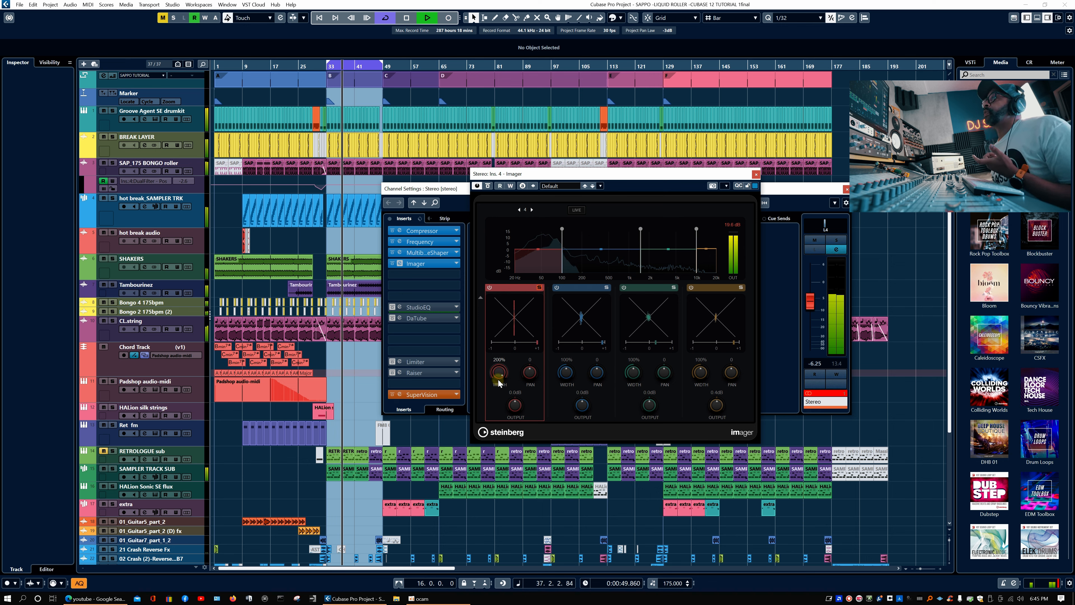
drag(500, 372, 500, 390)
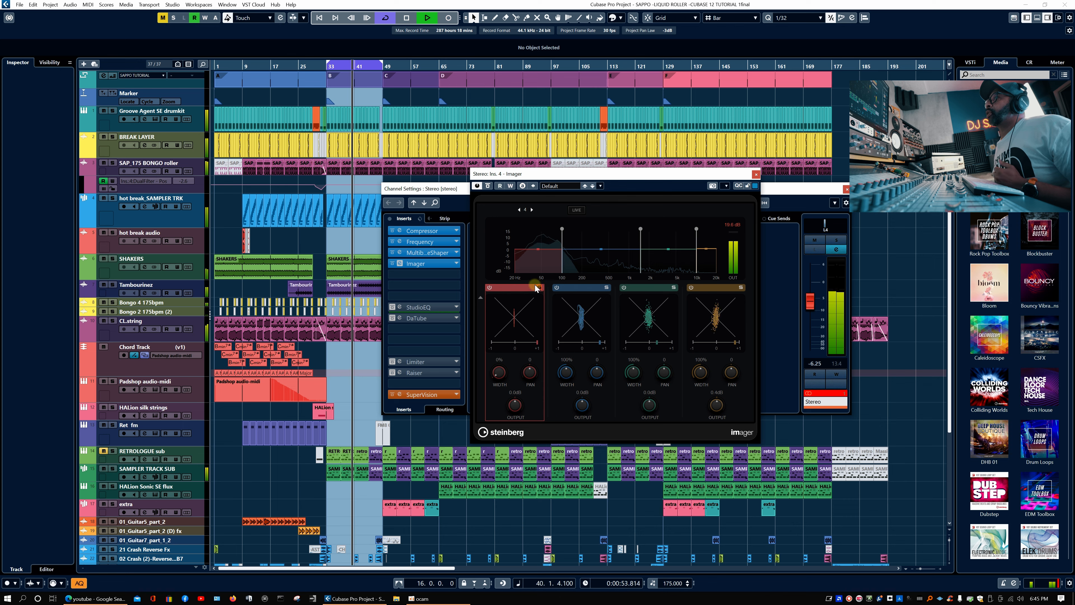
click(607, 287)
drag(566, 380, 567, 373)
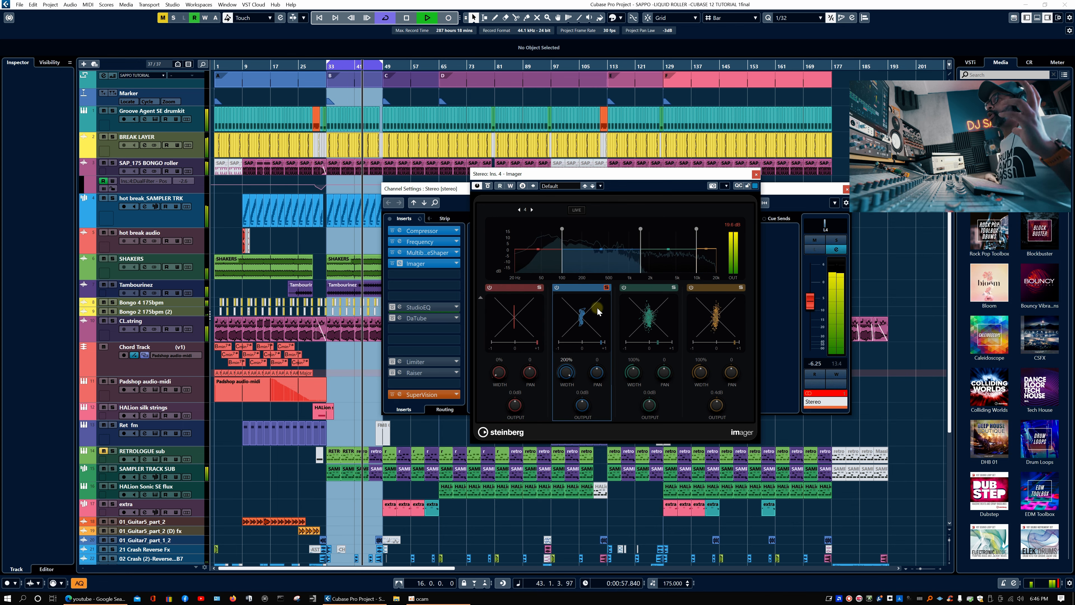
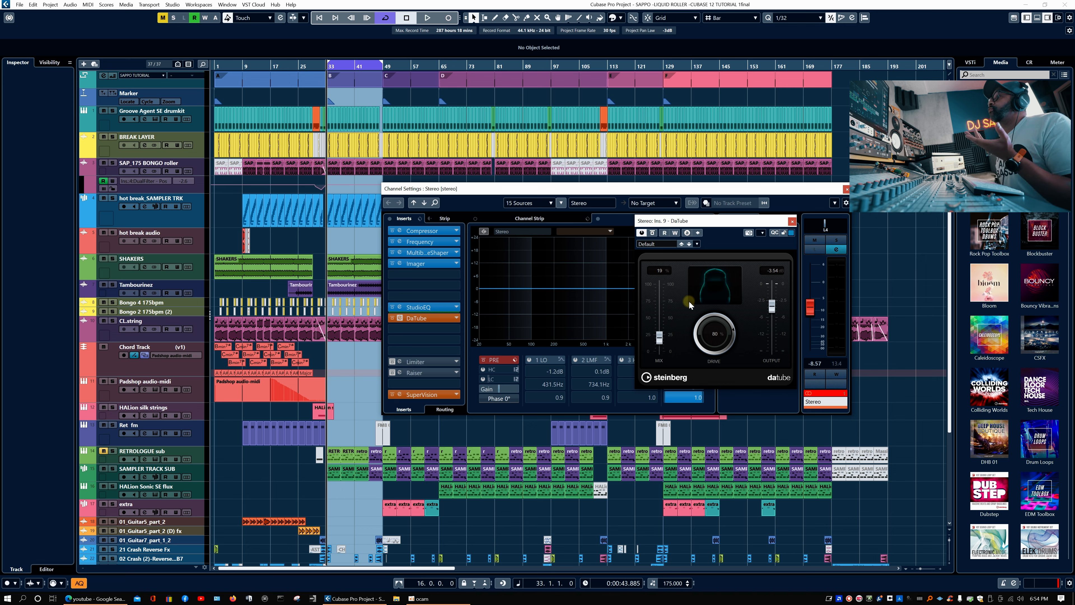
Step: Audition DaTube by raising the mix from 0% to 79% with the drive at 75%, and pull the mix back to 2%
drag(659, 338, 661, 378)
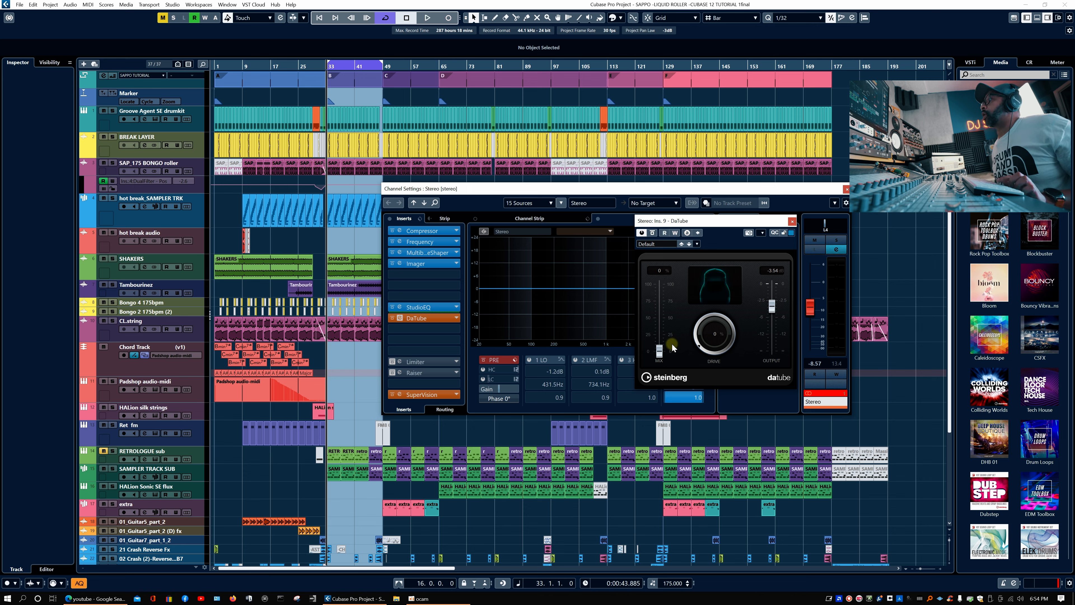
key(space)
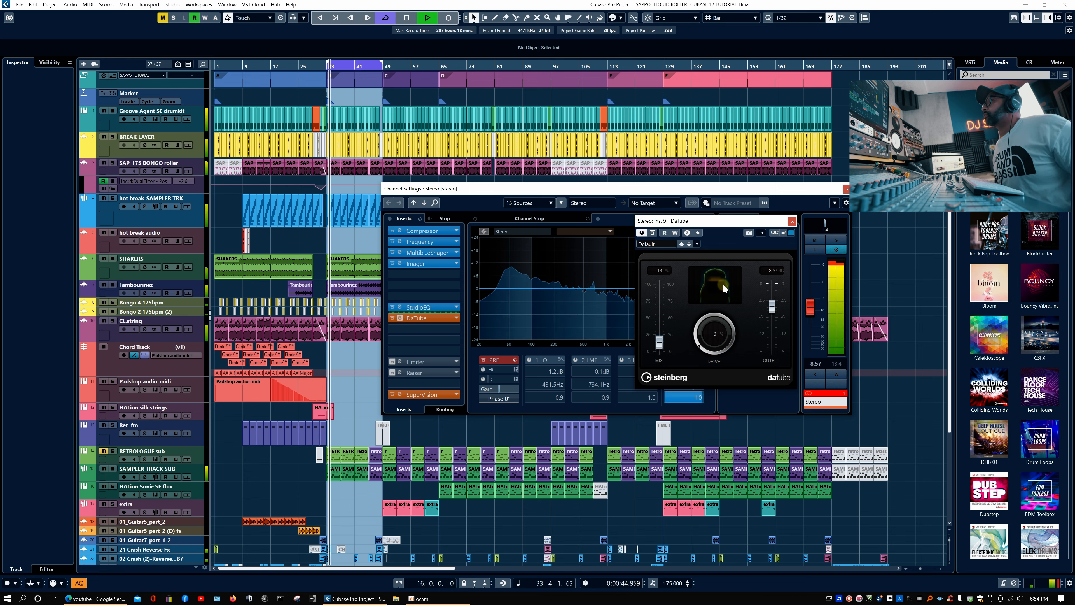
drag(697, 343, 719, 292)
drag(659, 342, 663, 301)
key(space)
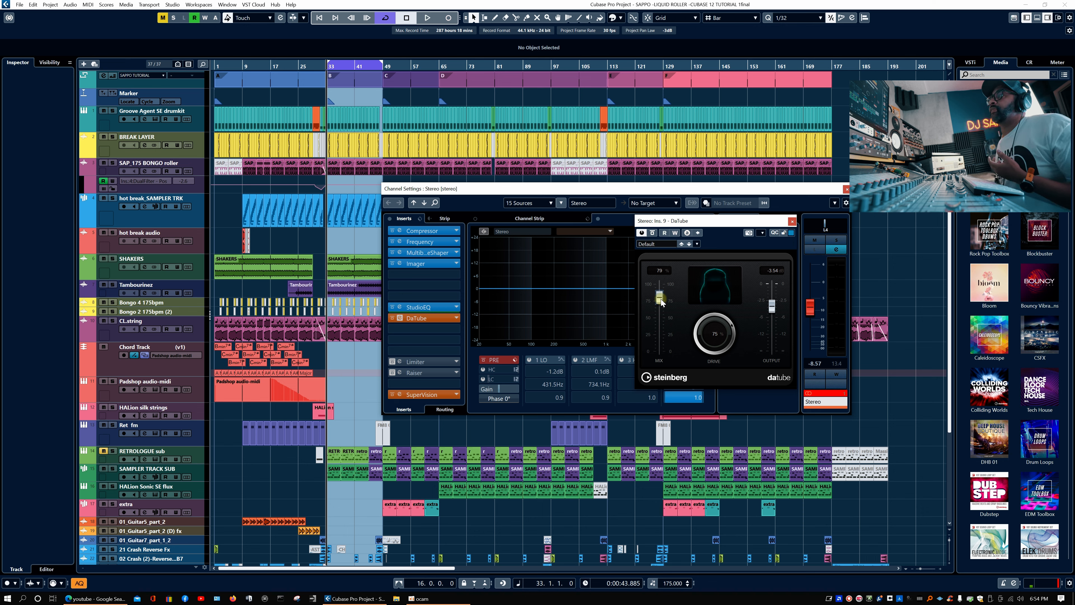
drag(662, 301, 662, 322)
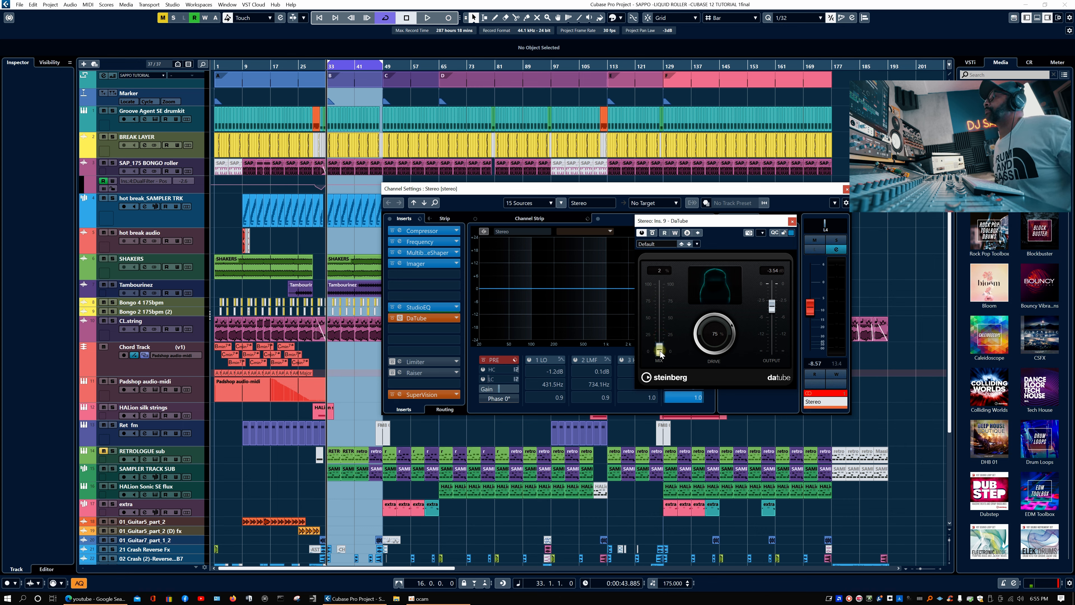
Step: Play the loop and compare DaTube bypassed and active with its mix at 26% and drive at 54%
click(653, 232)
key(space)
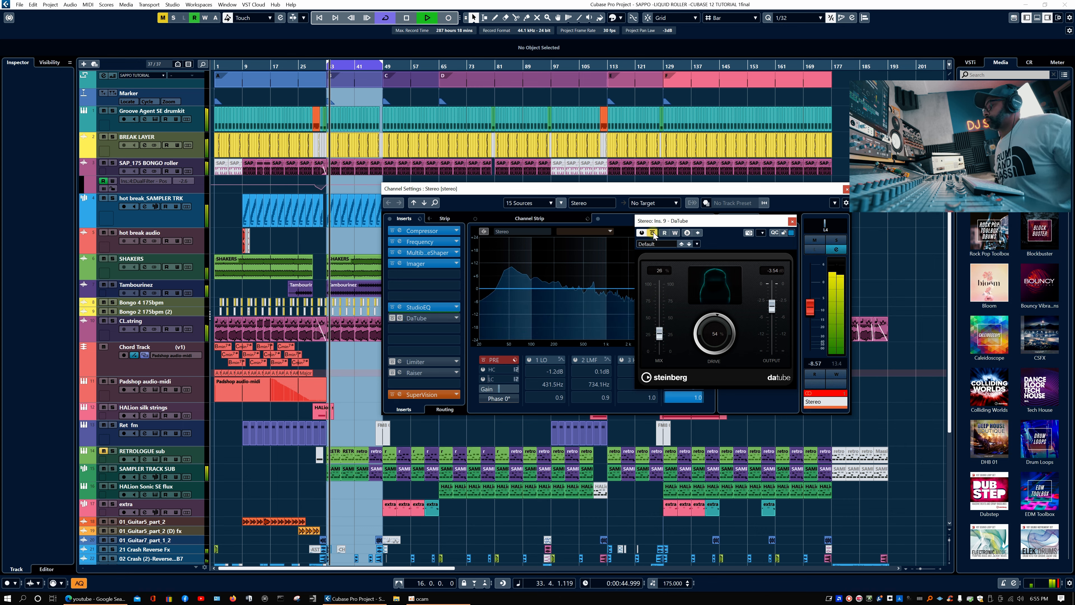
click(653, 232)
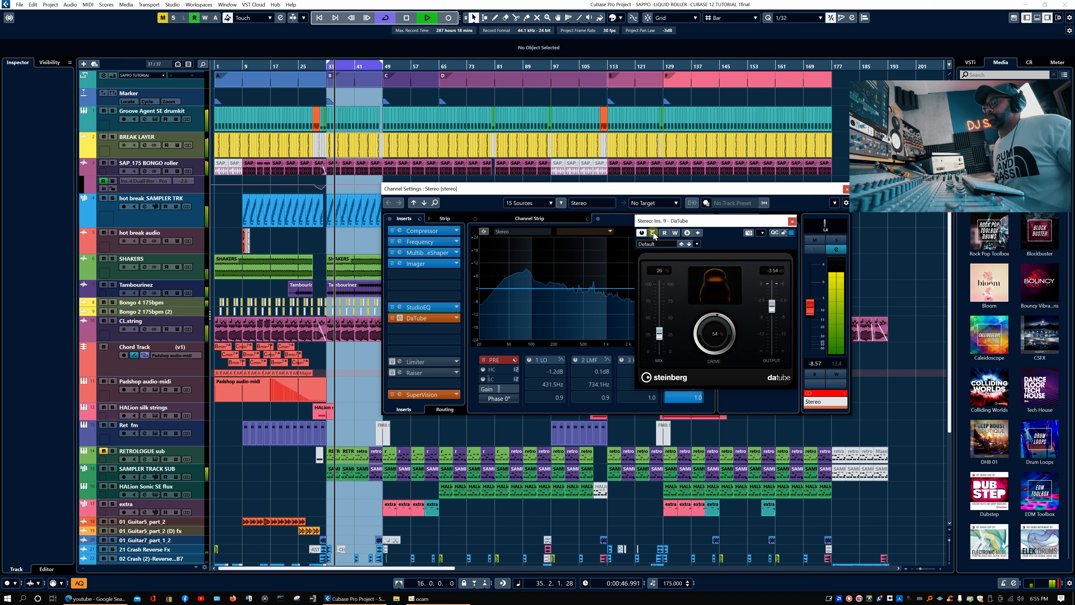
click(652, 233)
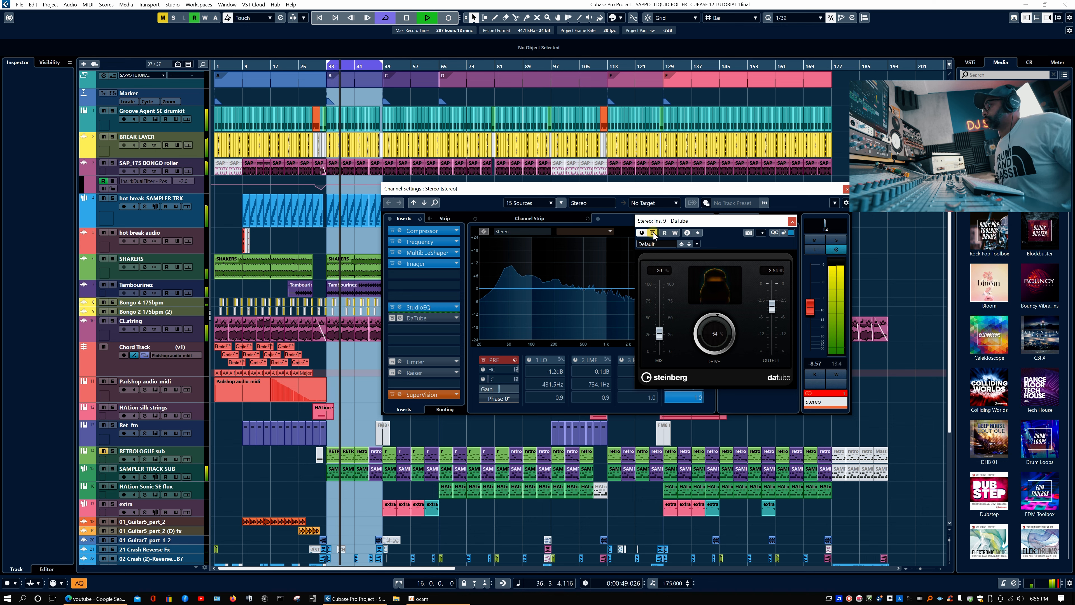
click(653, 233)
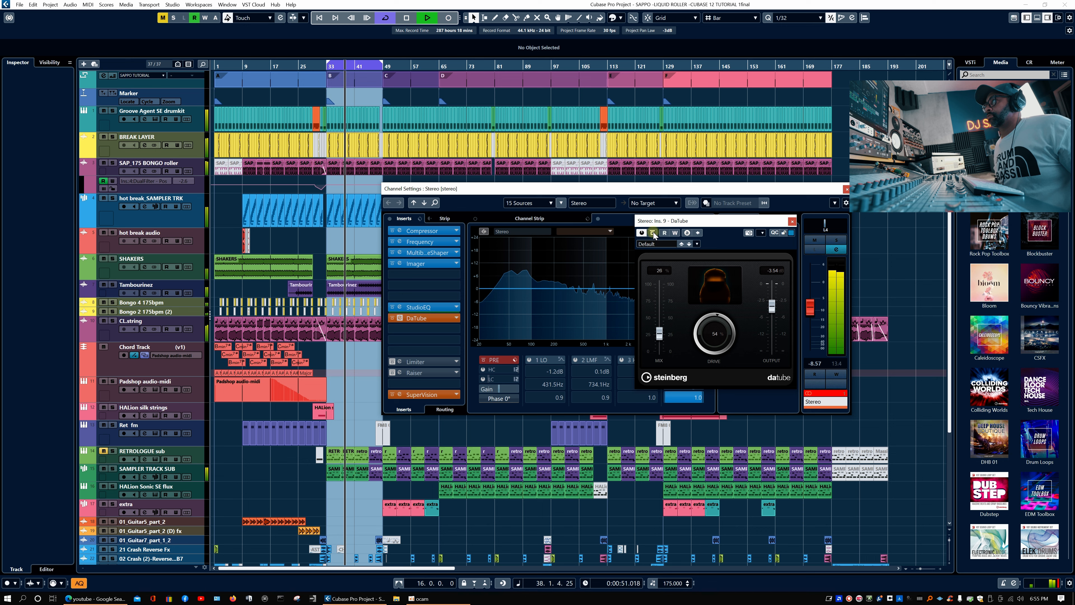
click(653, 233)
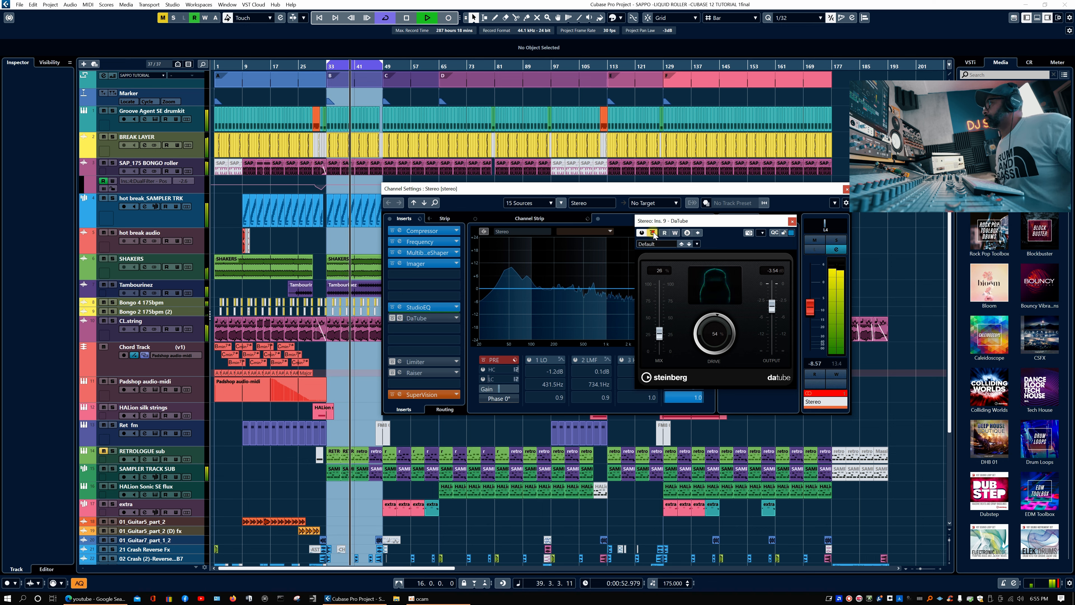
click(653, 233)
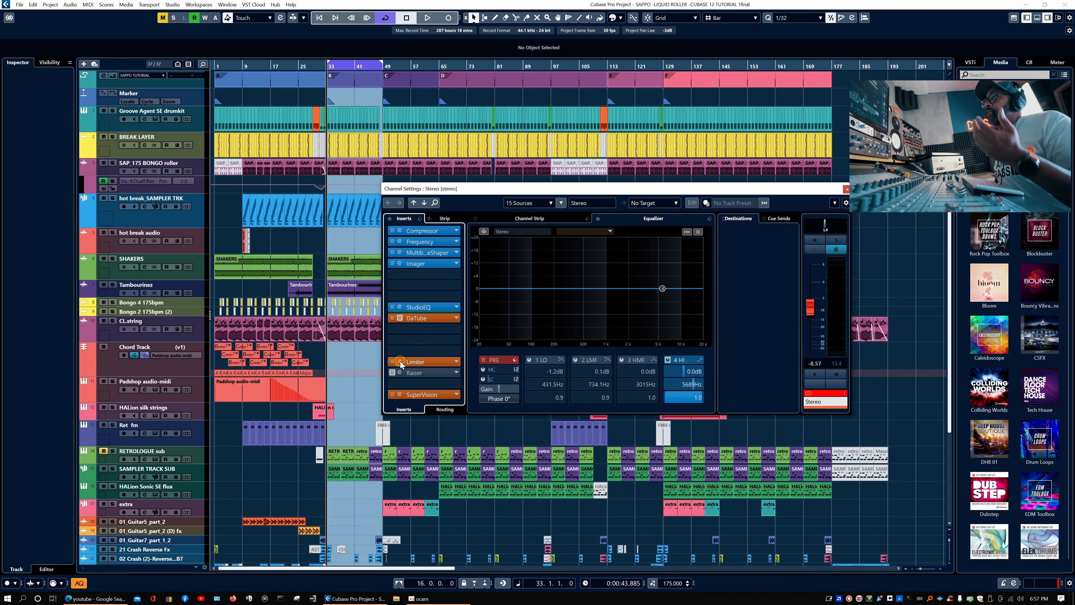
Step: Open the Limiter's editor and move the Limiter to the last insert slot of the Stereo channel
click(400, 360)
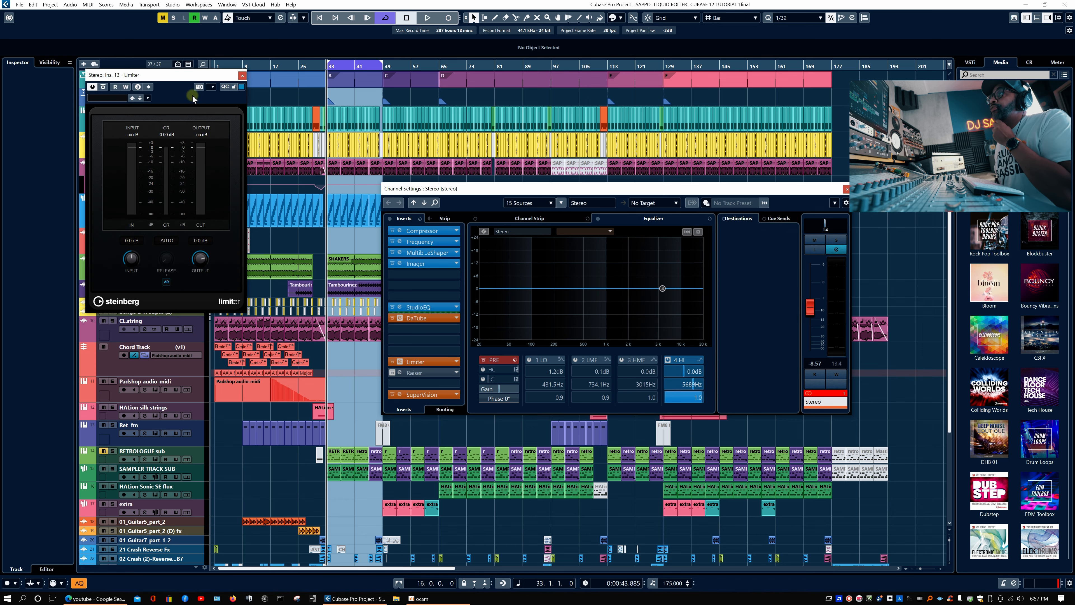
drag(179, 78, 636, 135)
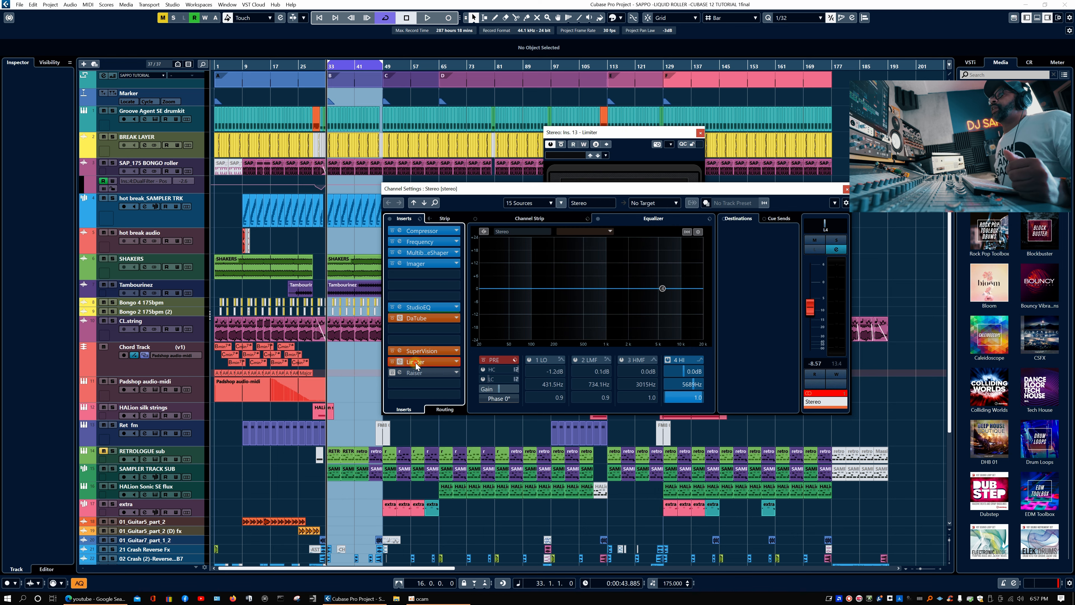
drag(415, 363, 416, 396)
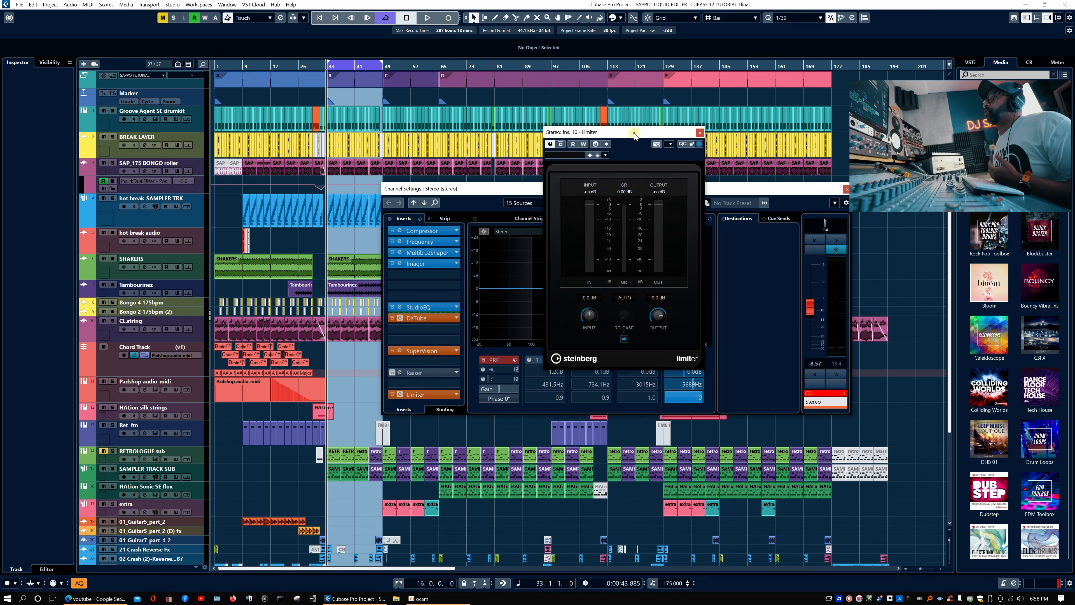
drag(635, 132, 553, 158)
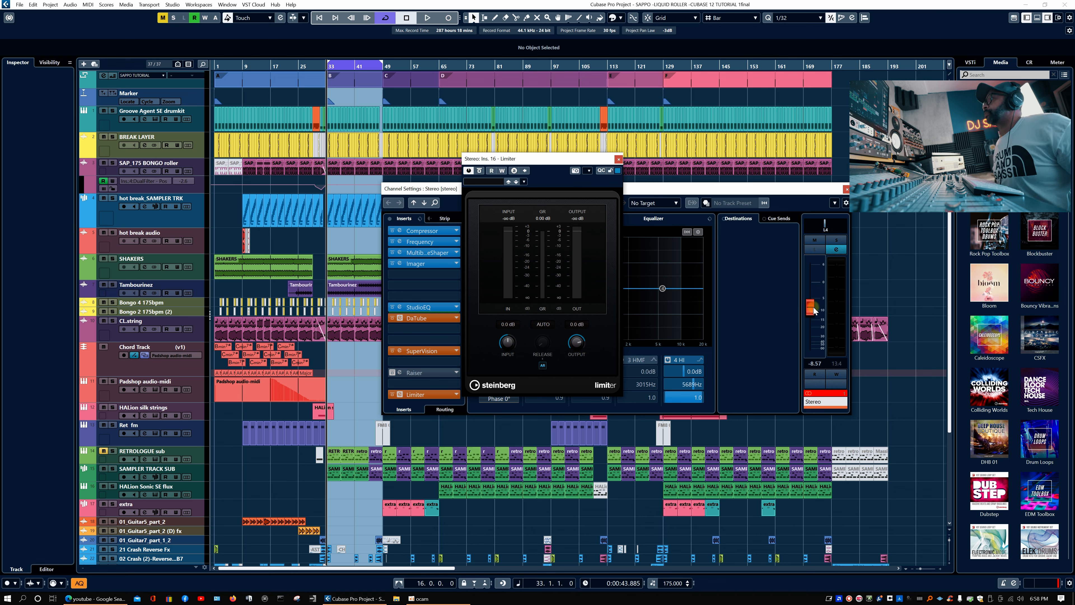
Step: Test the Limiter by raising the Stereo fader to 3.10 during playback, then stop the loop
key(space)
drag(814, 310, 810, 274)
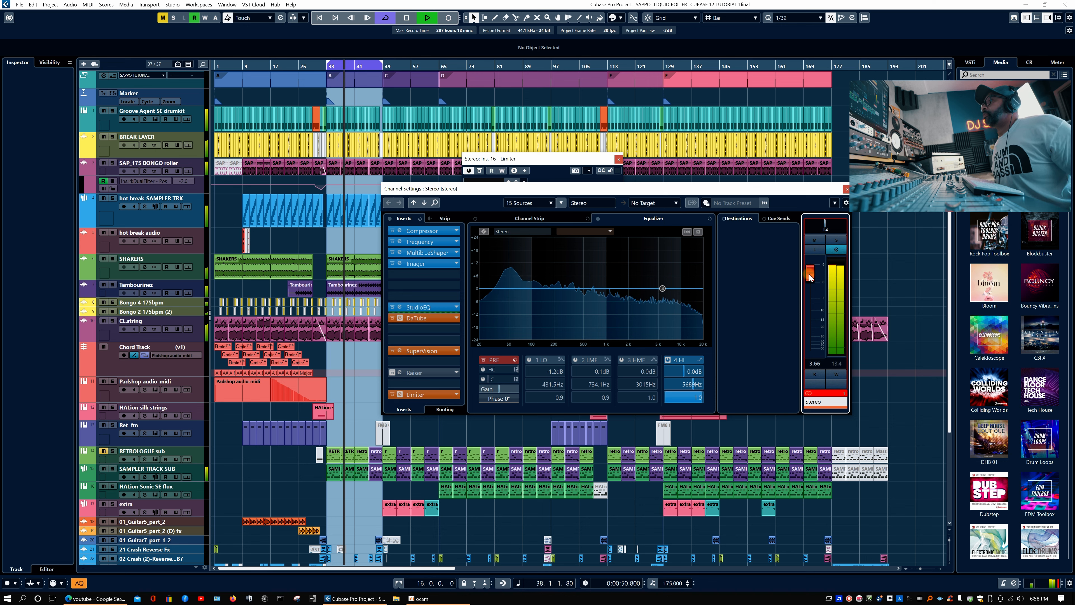
key(space)
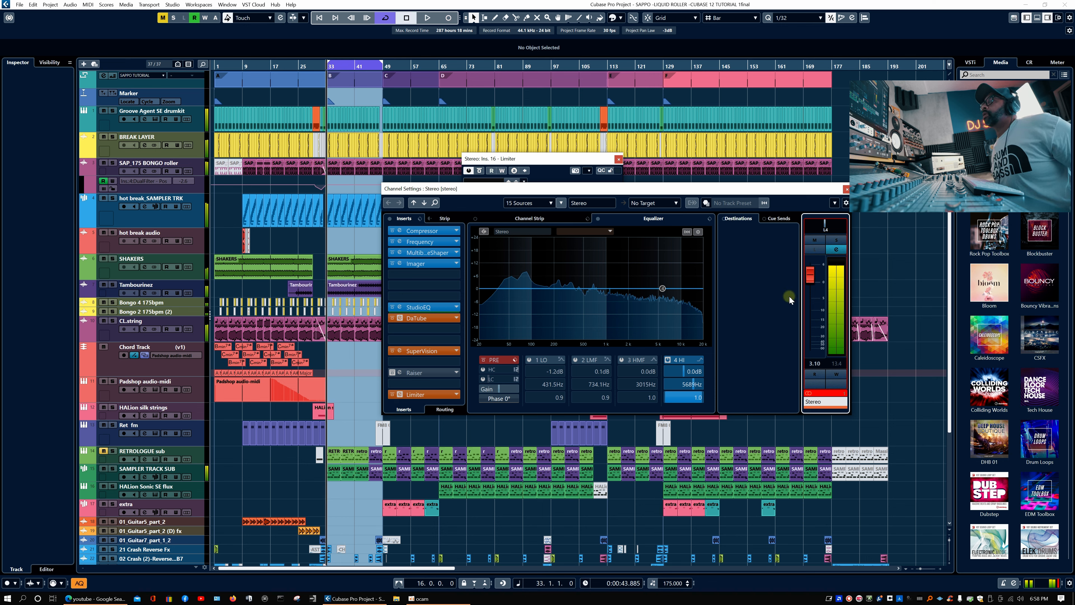
click(401, 395)
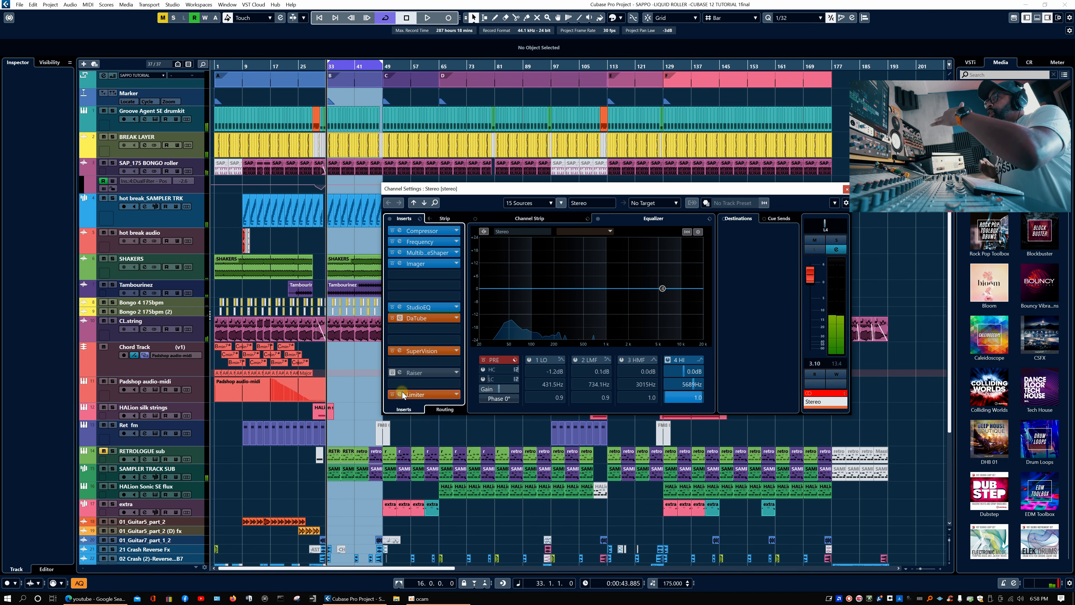
click(401, 395)
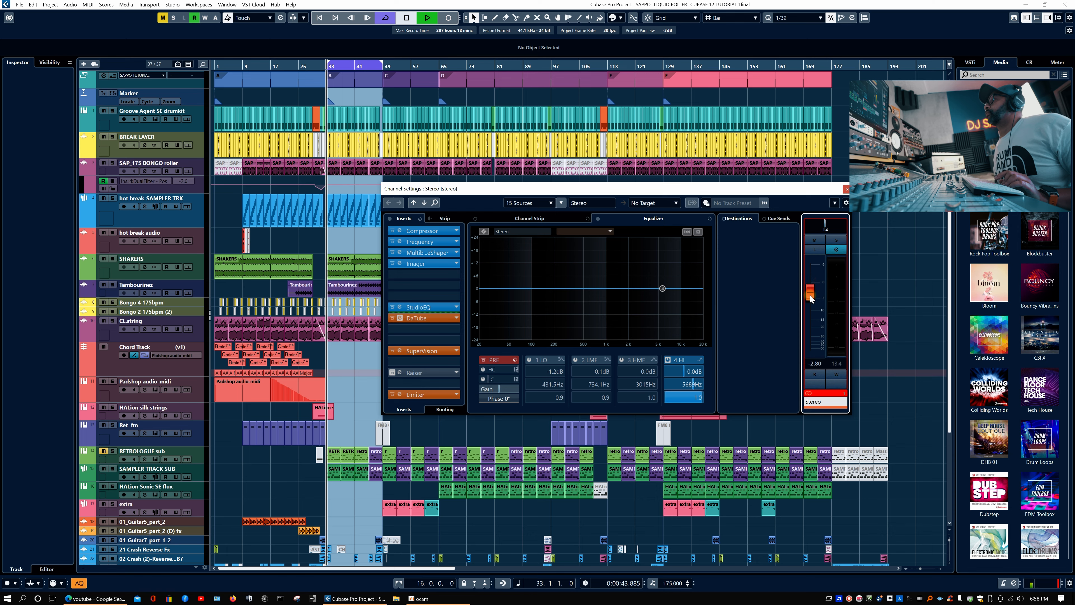
Step: Lower the Stereo fader to -7.54 during playback, bypass the Limiter for comparison and reactivate it
key(space)
drag(810, 298, 809, 308)
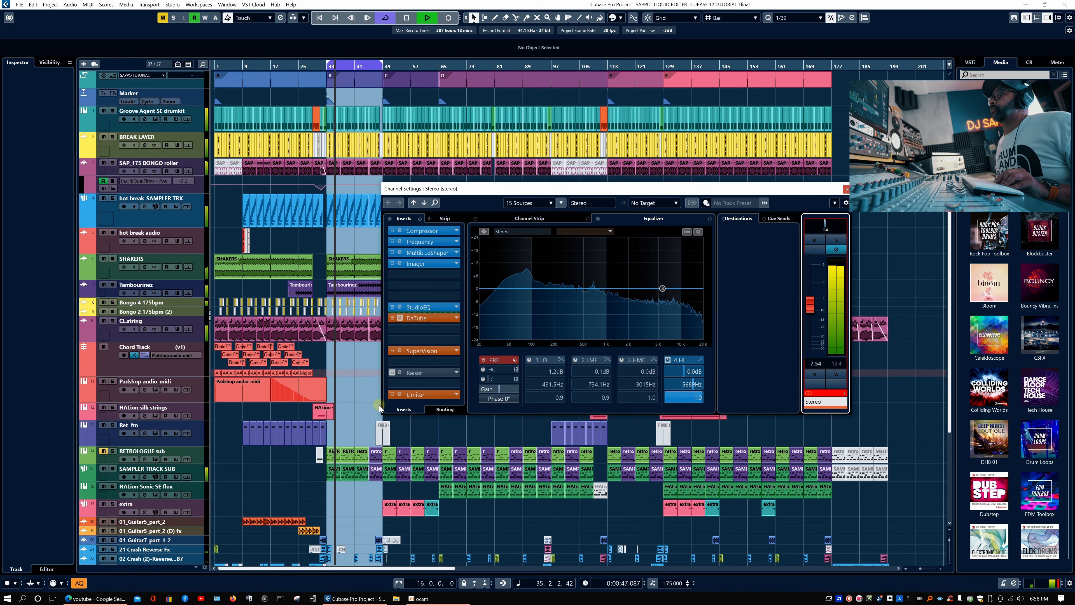
click(392, 394)
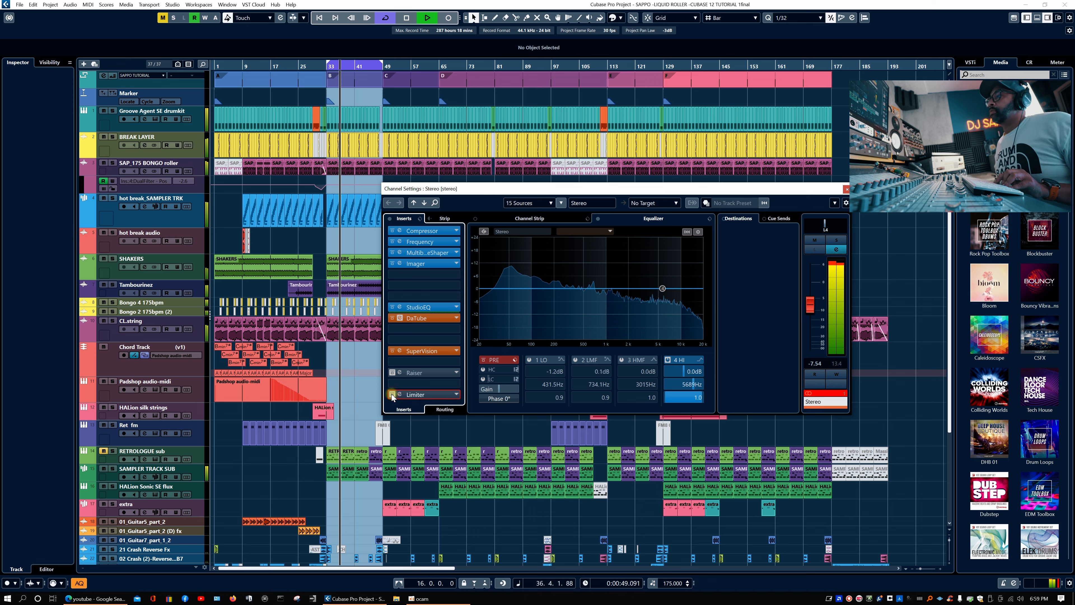
key(space)
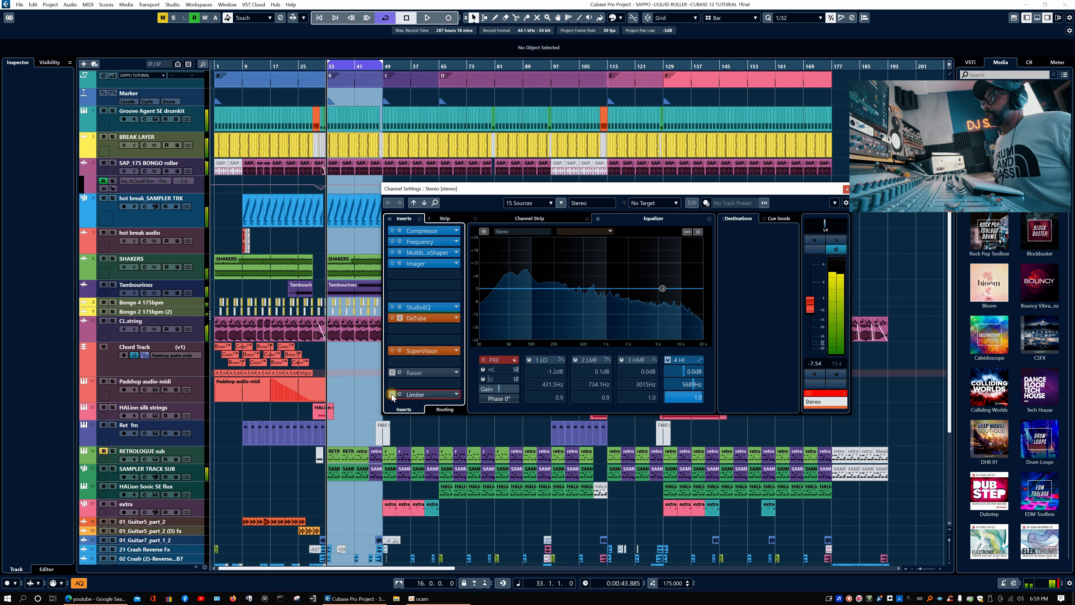
click(392, 394)
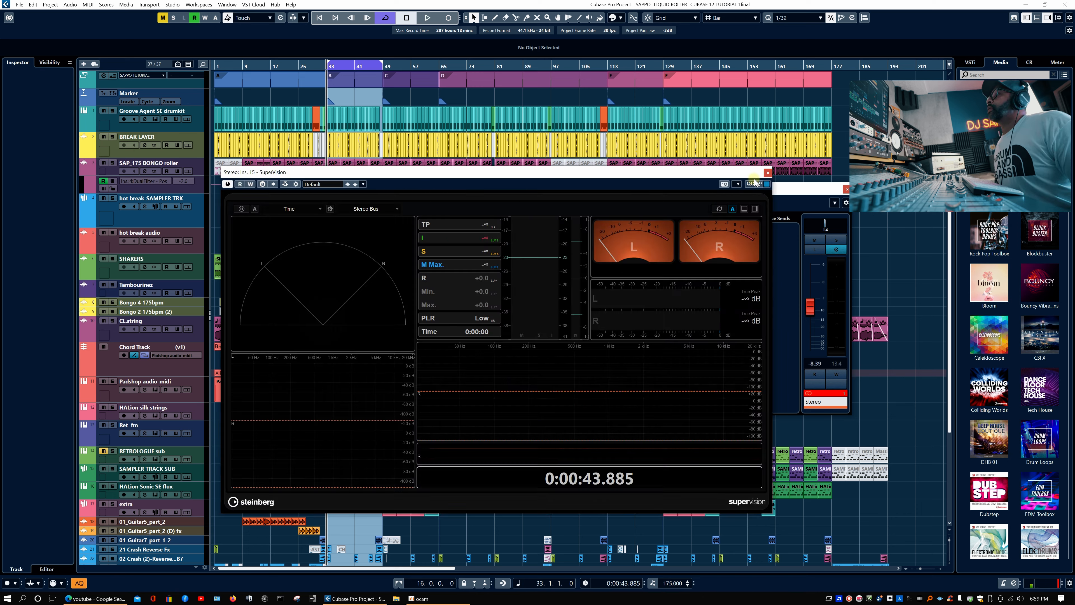
Step: Close and reopen SuperVision's editor, and look through its list of available meter modules
click(767, 171)
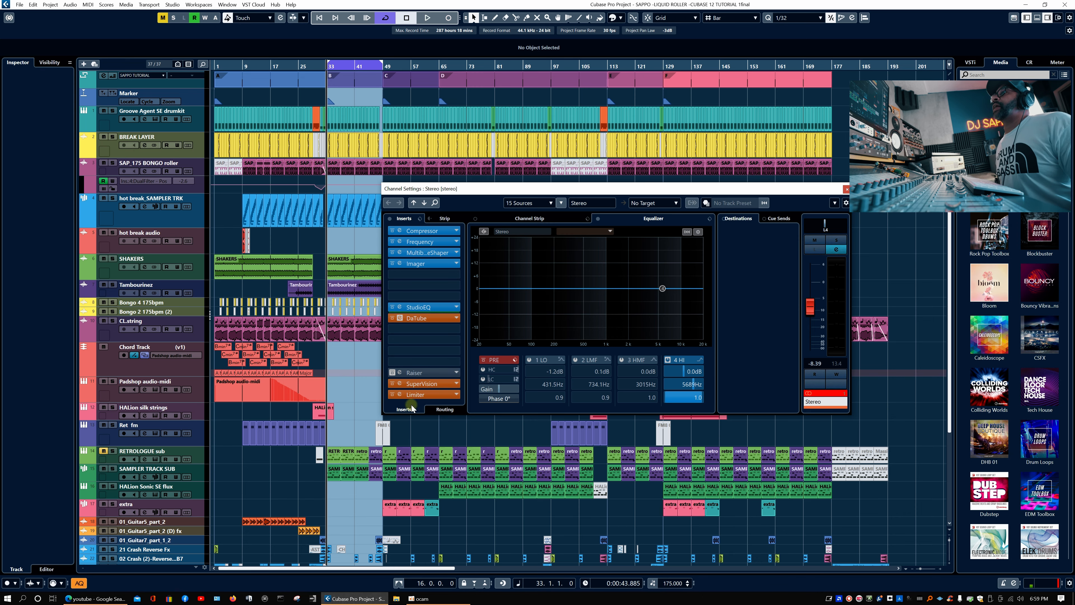
click(398, 384)
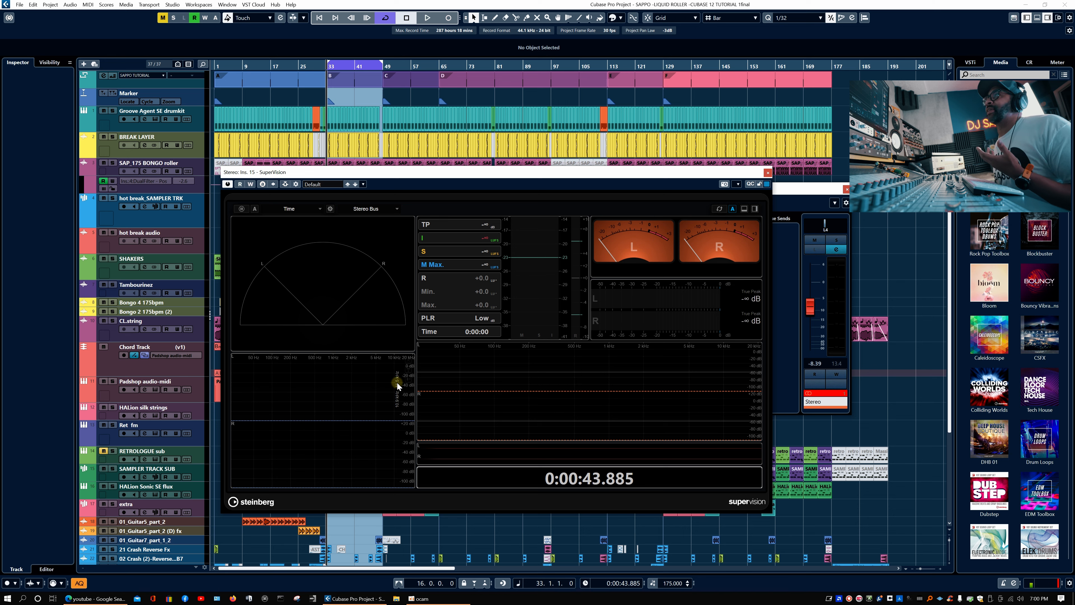
click(307, 209)
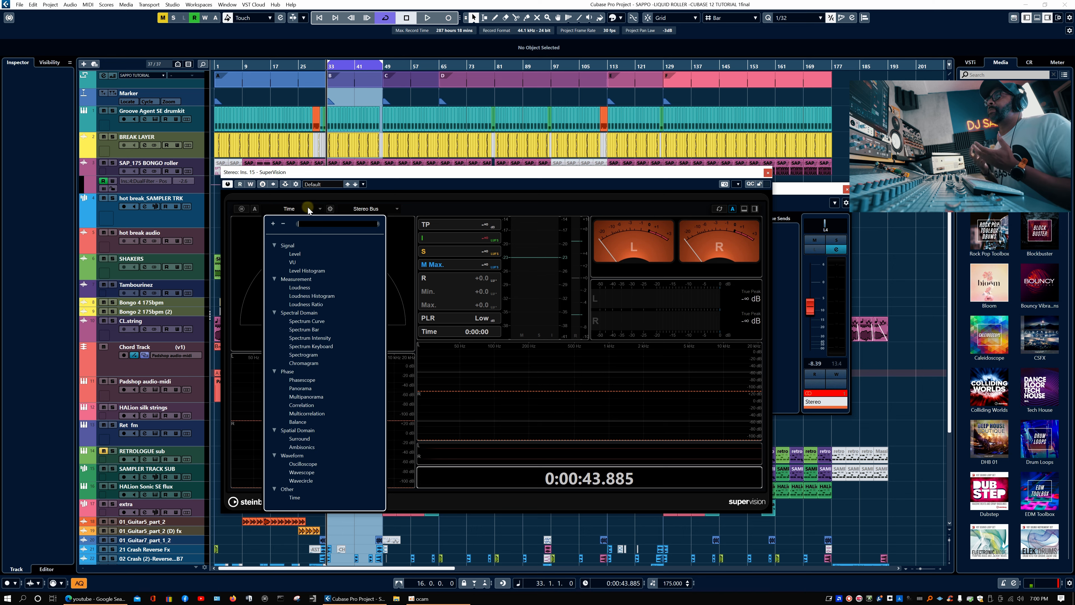
click(405, 186)
Step: Make SuperVision's window slightly narrower, reposition it and enlarge the Loudness module to fill the display
mouse_move(770, 514)
mouse_down()
mouse_move(660, 364)
mouse_move(750, 513)
mouse_up()
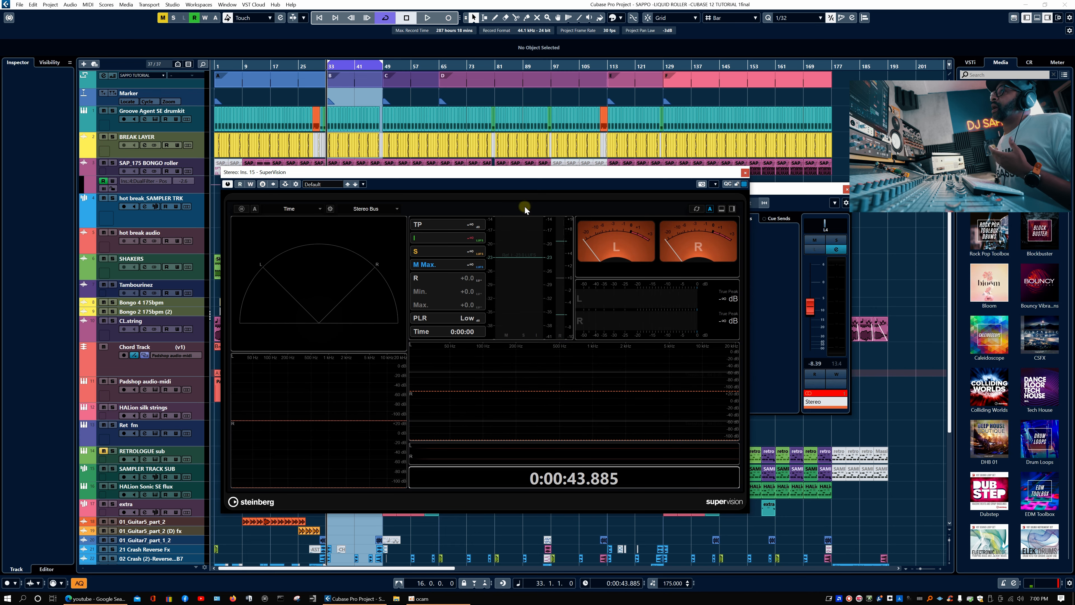
drag(515, 174, 633, 188)
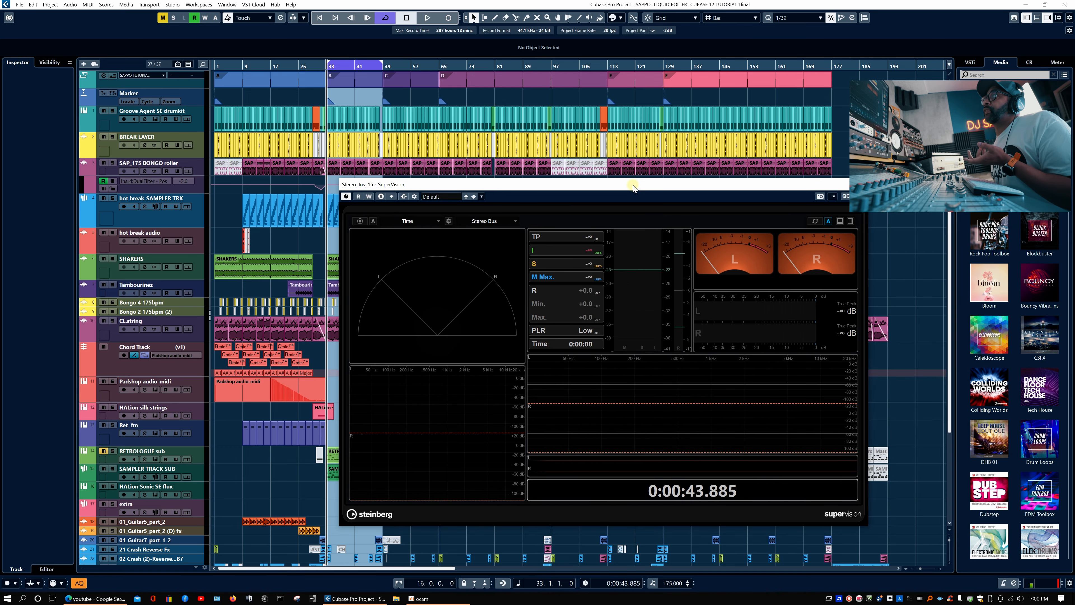
drag(624, 187, 556, 154)
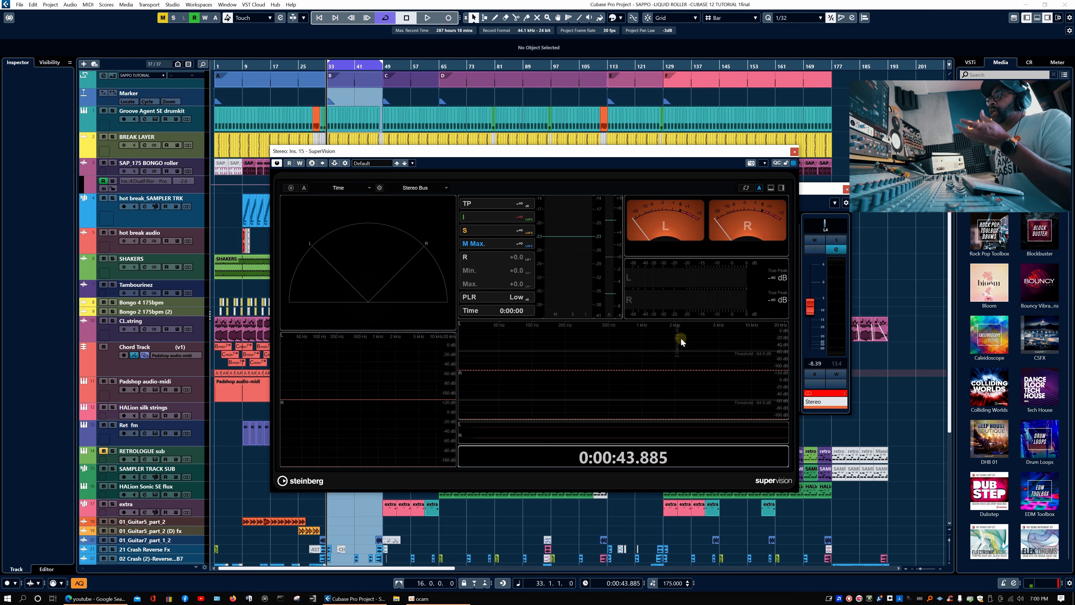
double_click(567, 251)
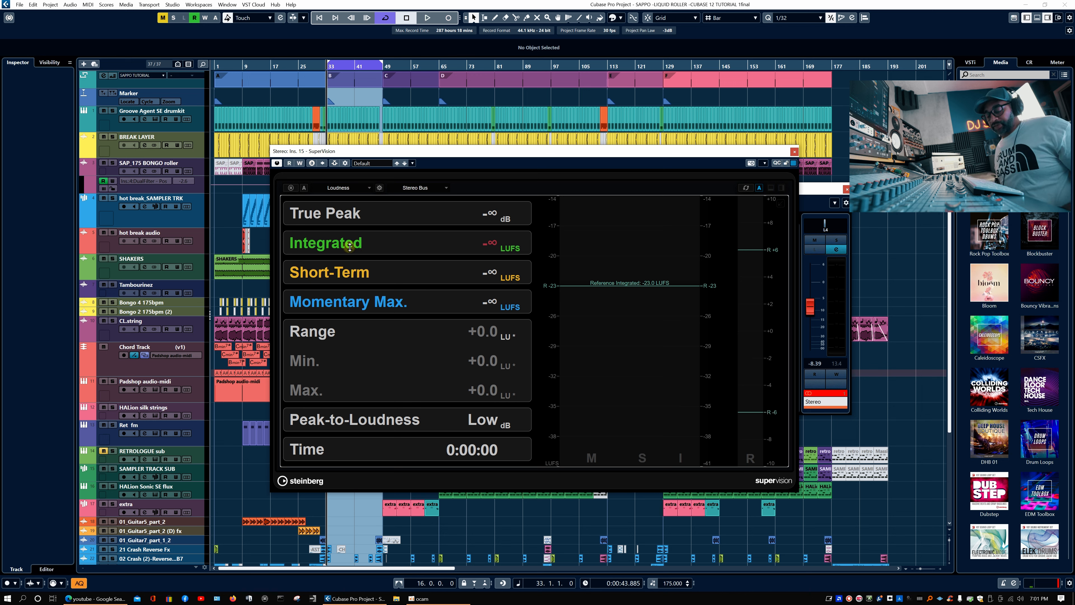
Step: Play the loop and rearrange the SuperVision and Channel Settings windows so the loudness readings and Stereo fader are both accessible
key(space)
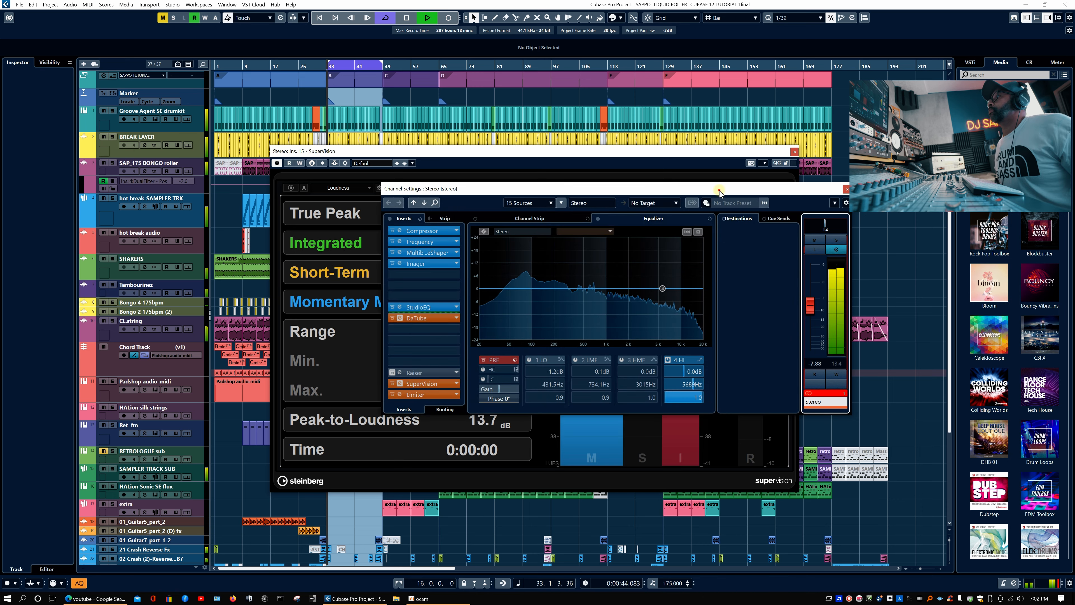
drag(719, 189, 820, 173)
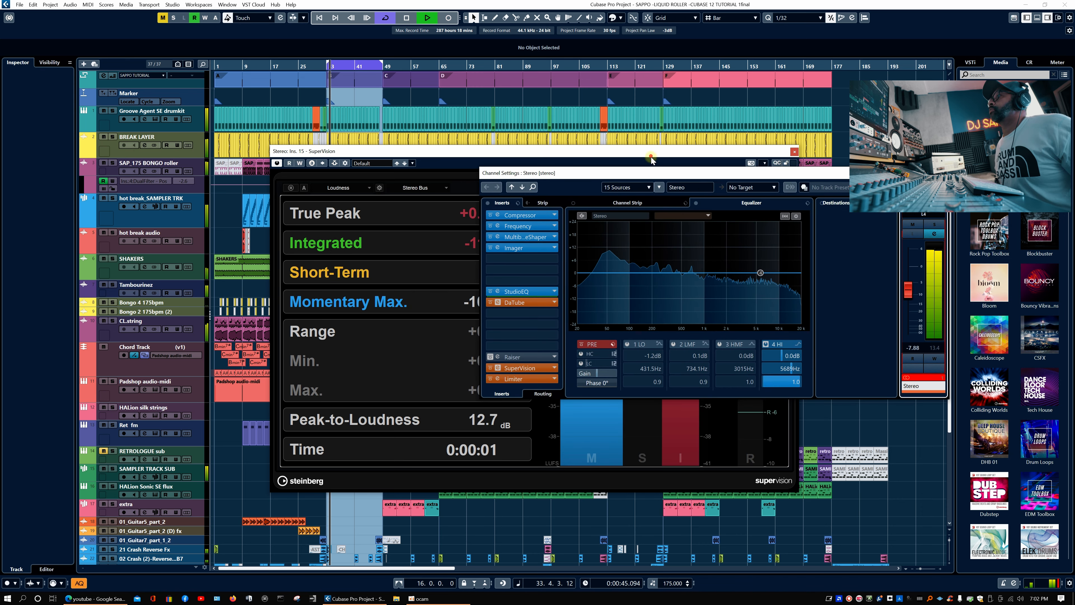
drag(651, 156, 464, 132)
drag(716, 175, 641, 192)
Step: Set the Stereo fader to -8.93 while monitoring loudness in SuperVision, stop playback and close SuperVision
click(512, 144)
drag(832, 312, 833, 313)
key(space)
click(433, 128)
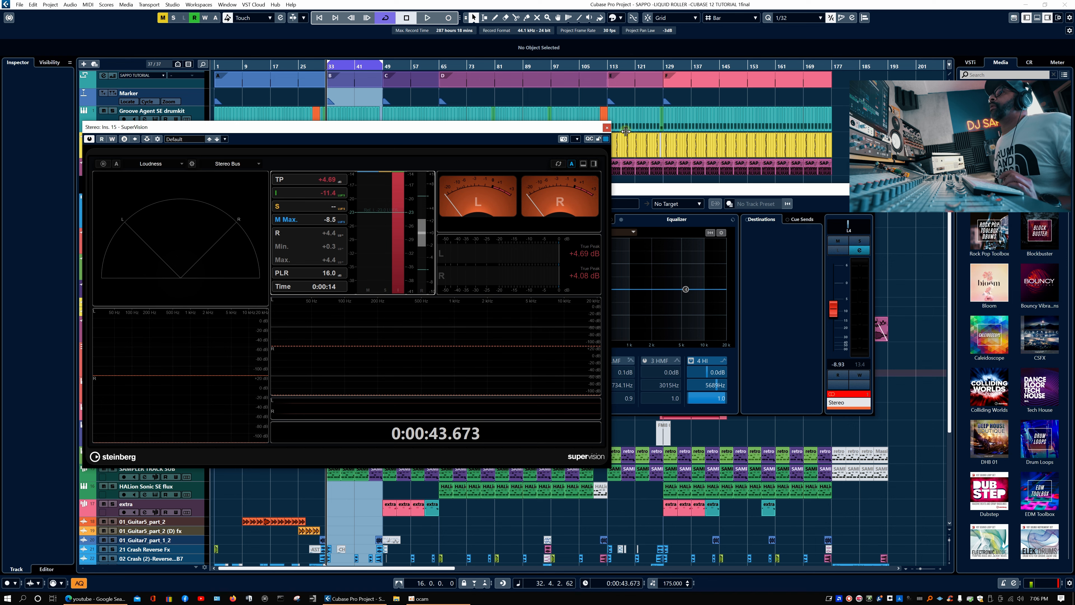
click(607, 127)
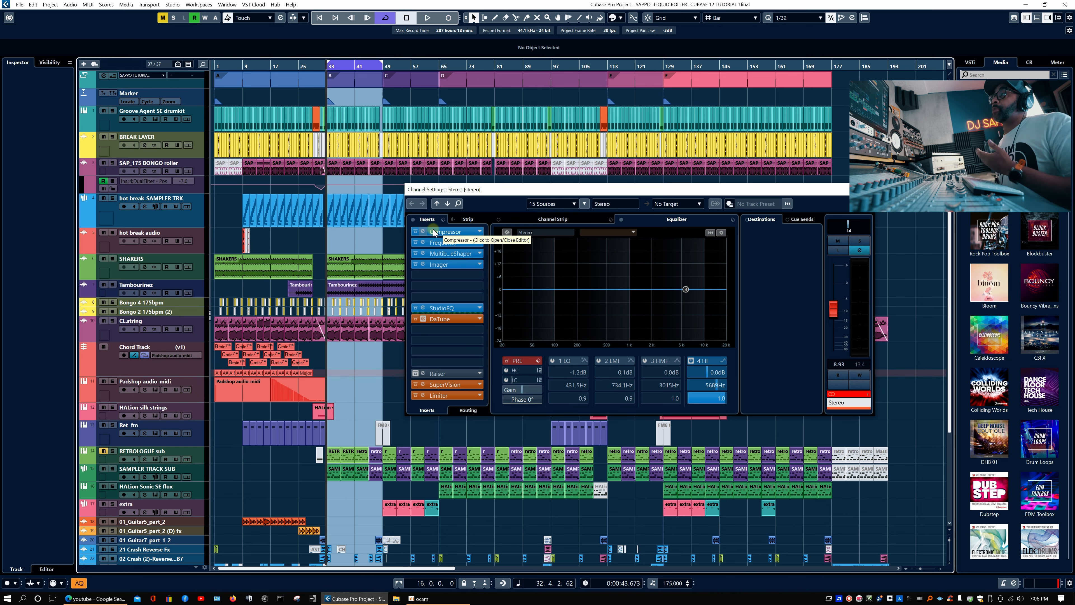
Step: Play the loop and repeatedly bypass and re-enable the Stereo channel's inserts to compare the mastered and unprocessed sound
click(413, 382)
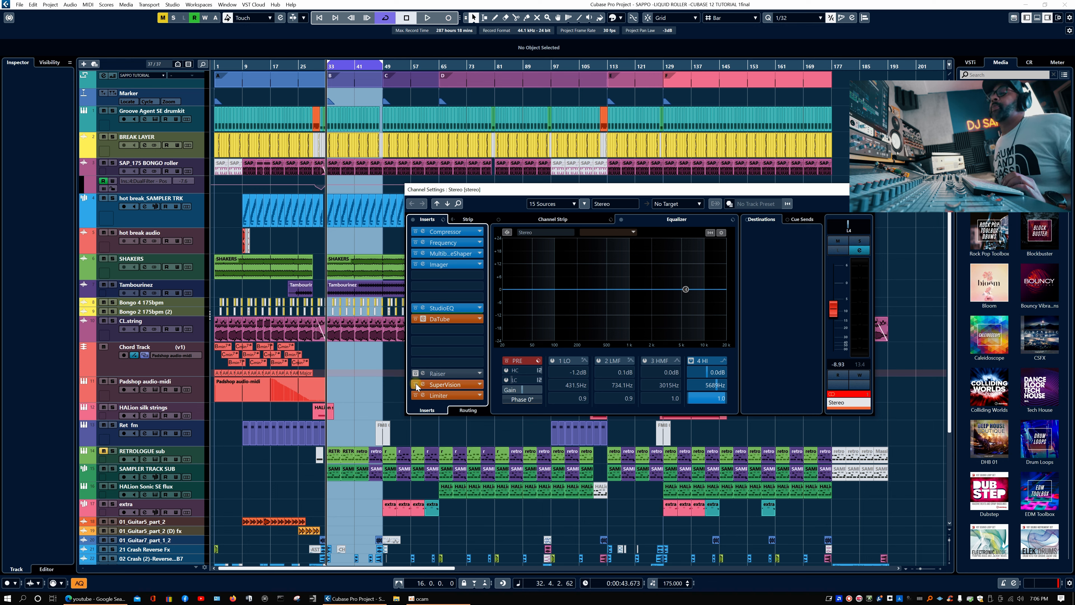
alt+click(415, 383)
key(space)
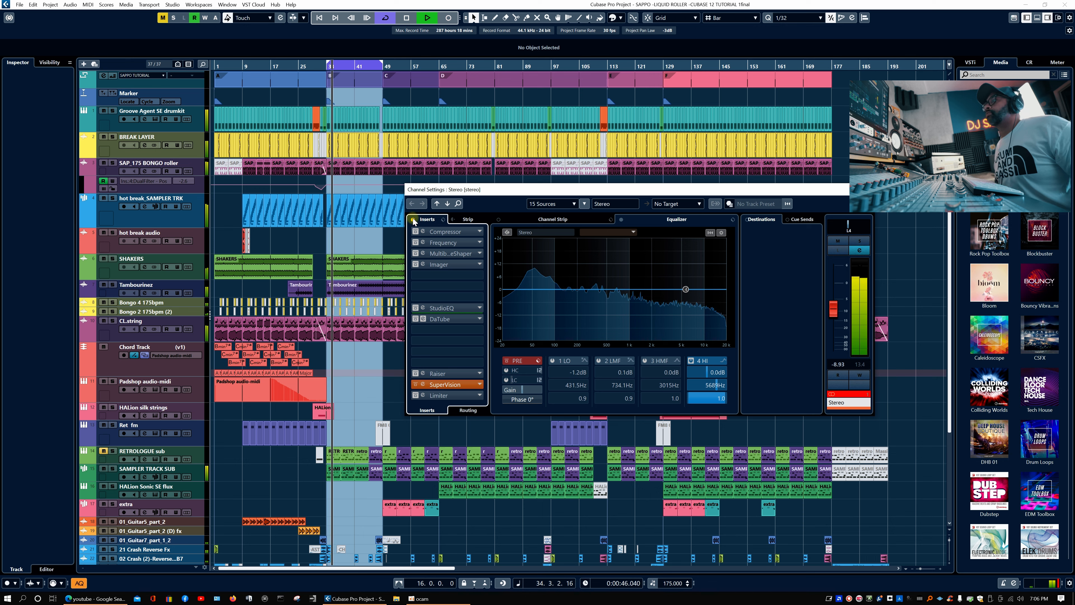
click(414, 218)
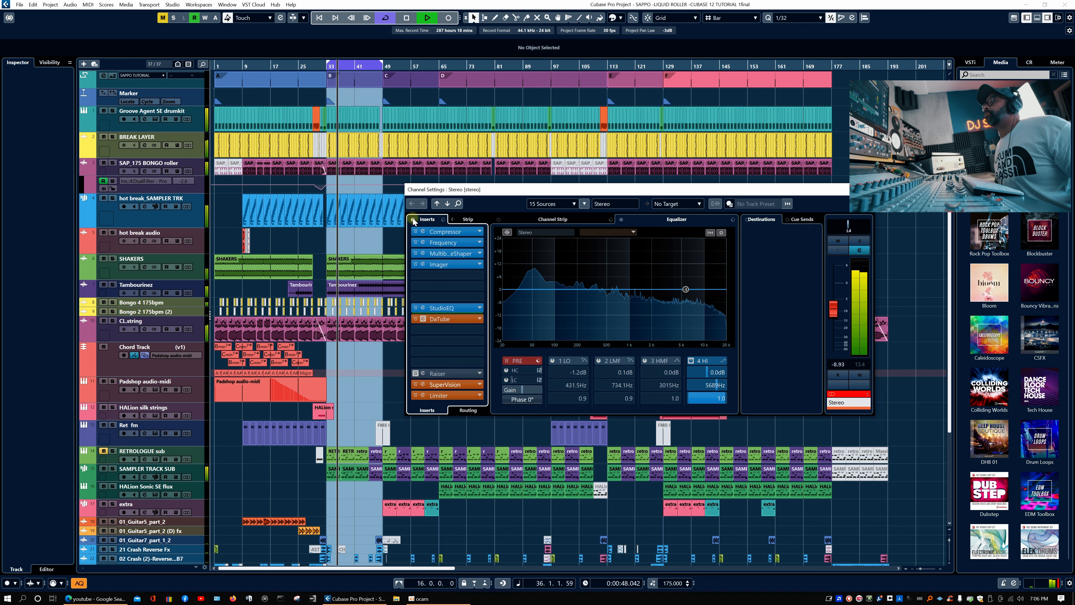
click(412, 217)
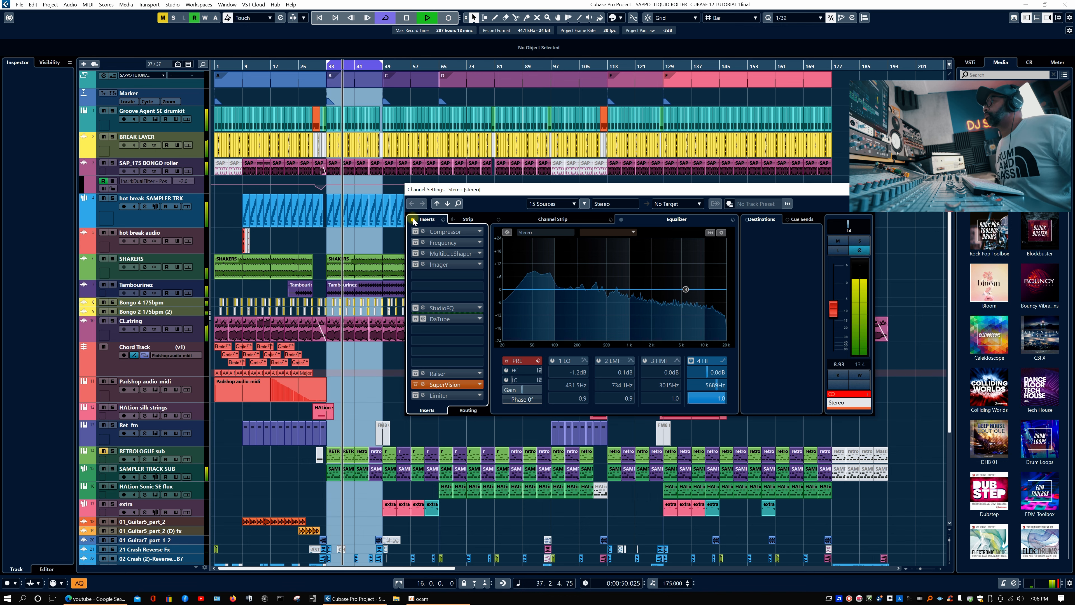
click(413, 218)
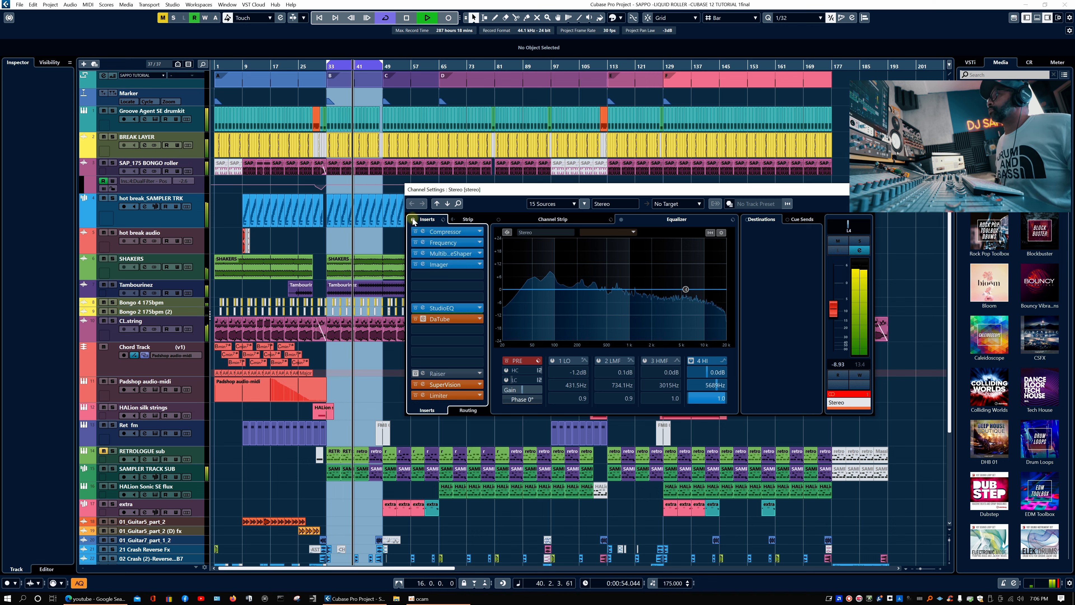
click(413, 218)
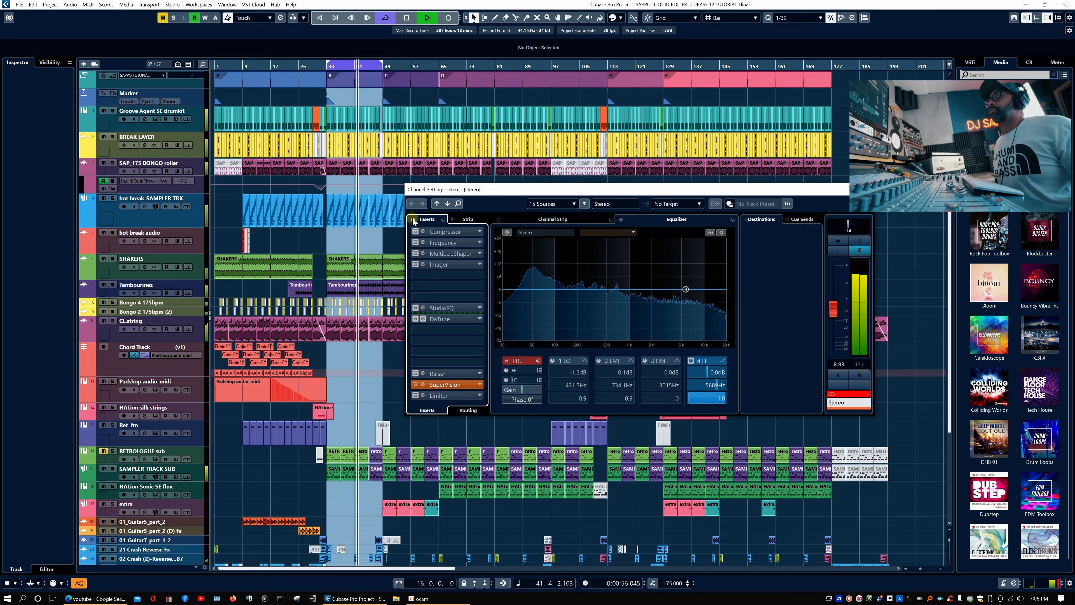
click(413, 218)
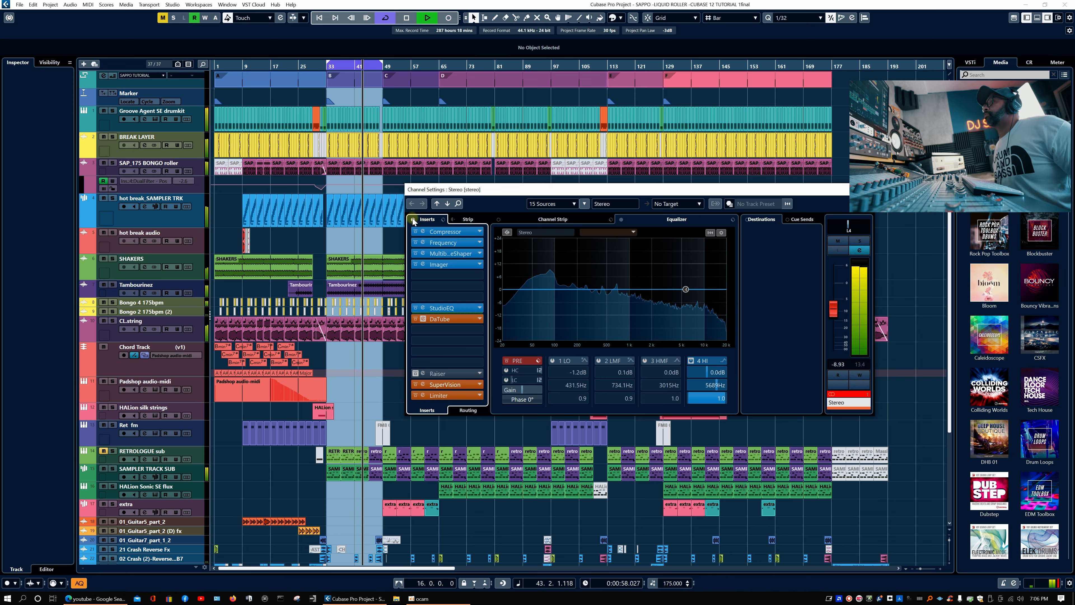